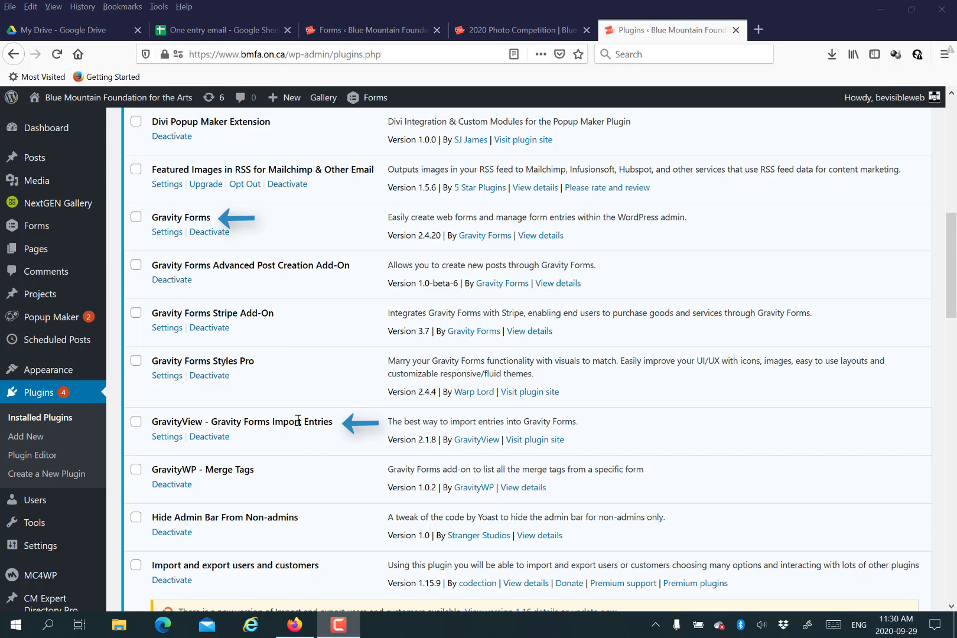
Open the GravityView Gravity Forms Import Entries website from its 'Visit plugin site' link on the Plugins page
left_click(534, 441)
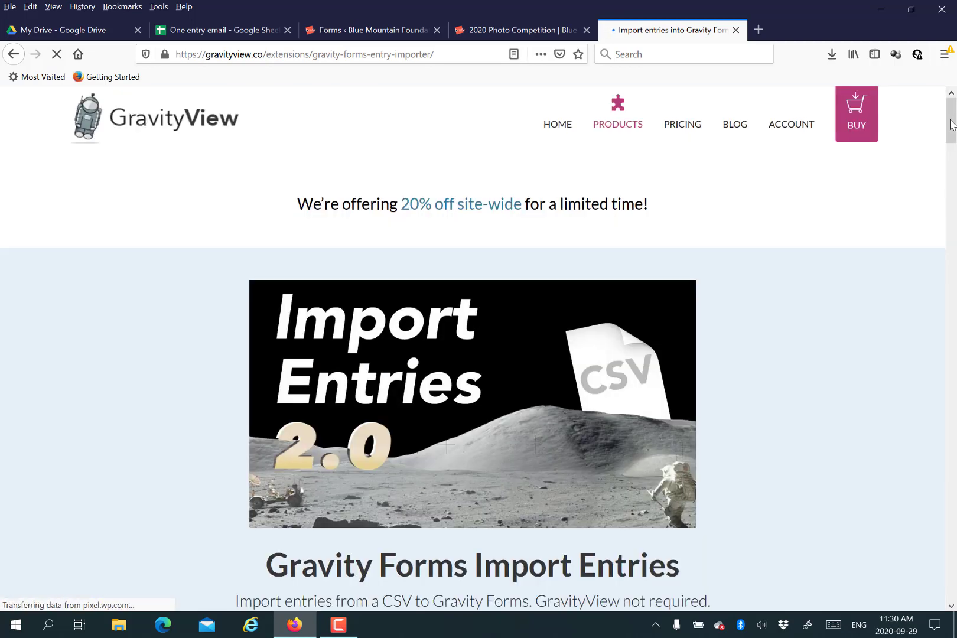
Close the GravityView product tab to return to the 2020 BMFA Photography Competition page
mouse_move(953, 124)
left_mouse_down()
mouse_move(953, 164)
mouse_move(953, 122)
left_mouse_up()
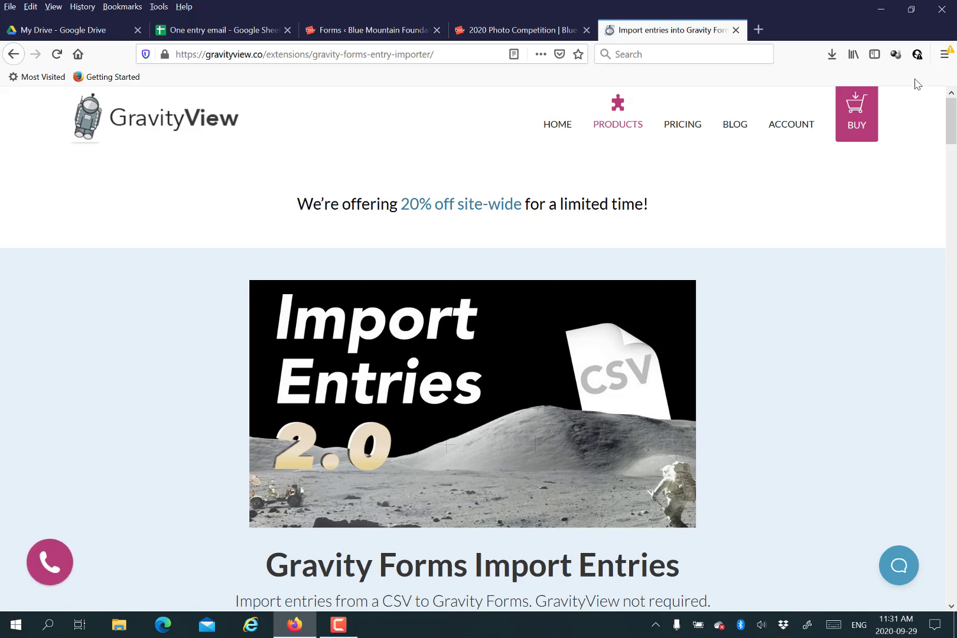
left_click(735, 30)
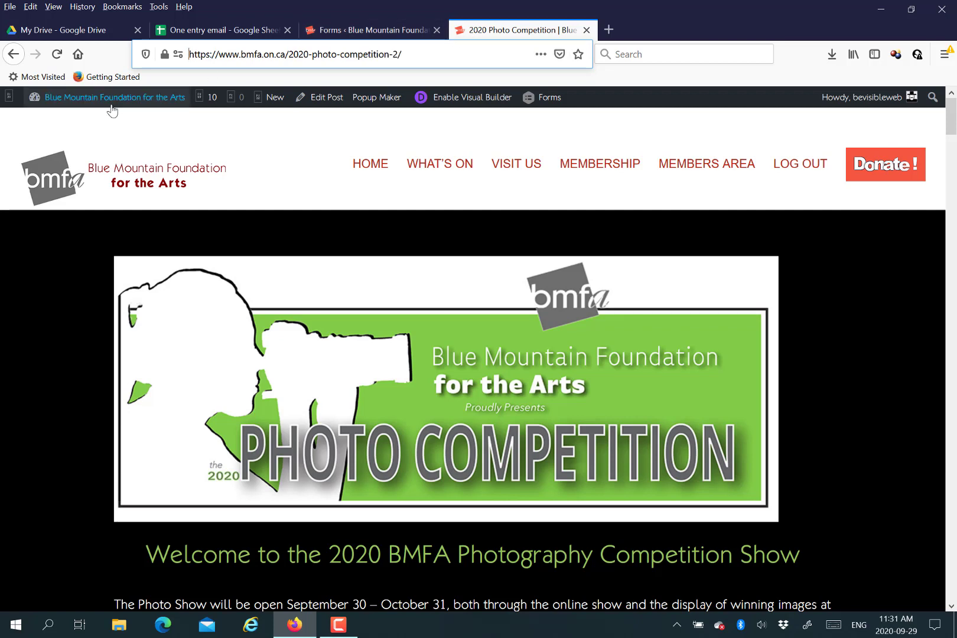
Go to the admin Dashboard, then Installed Plugins, down to GravityView - Gravity Forms Import Entries
mouse_move(113, 112)
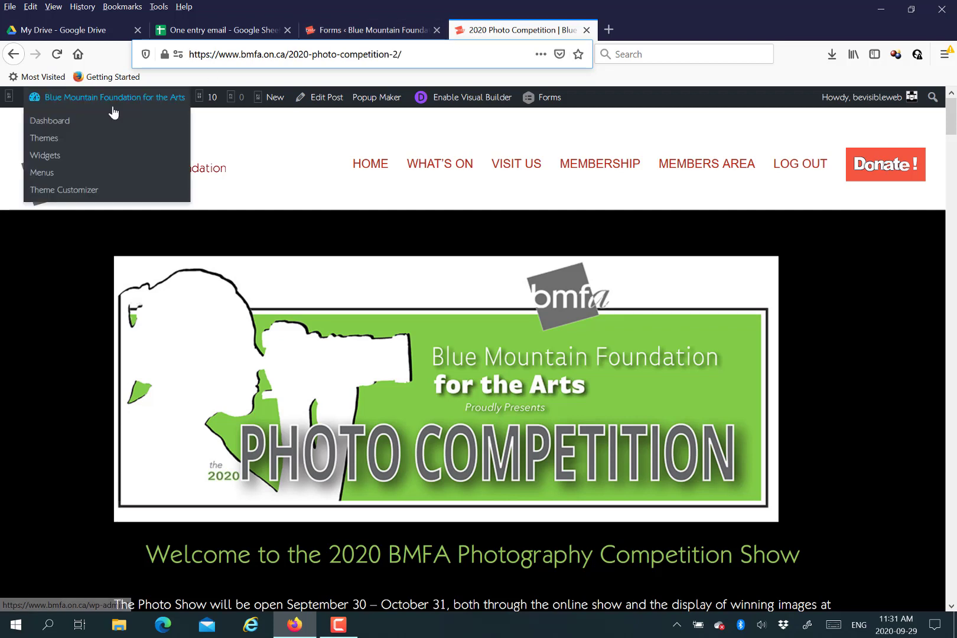
left_click(53, 122)
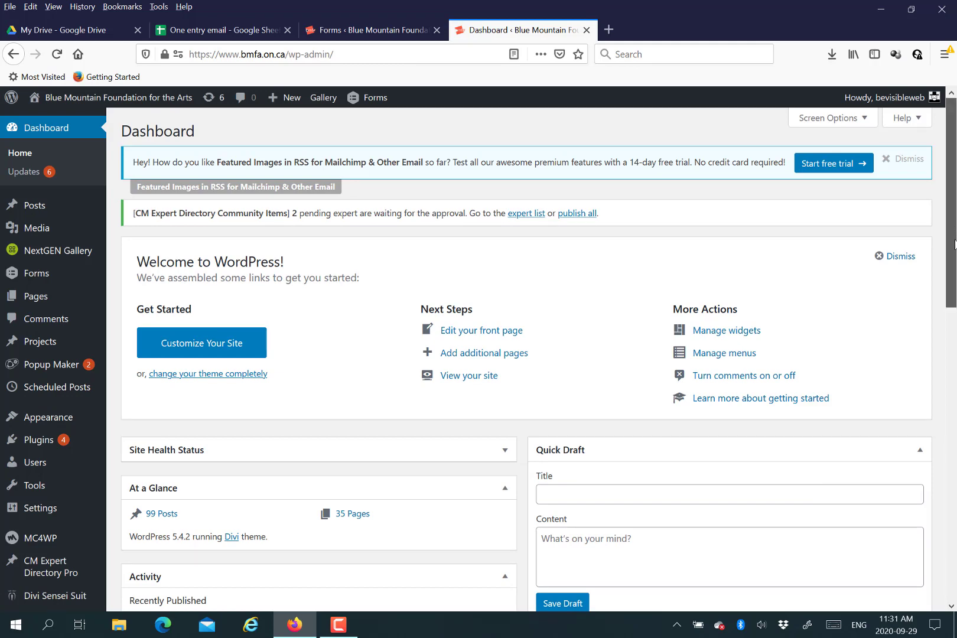
left_click_drag(954, 229, 954, 284)
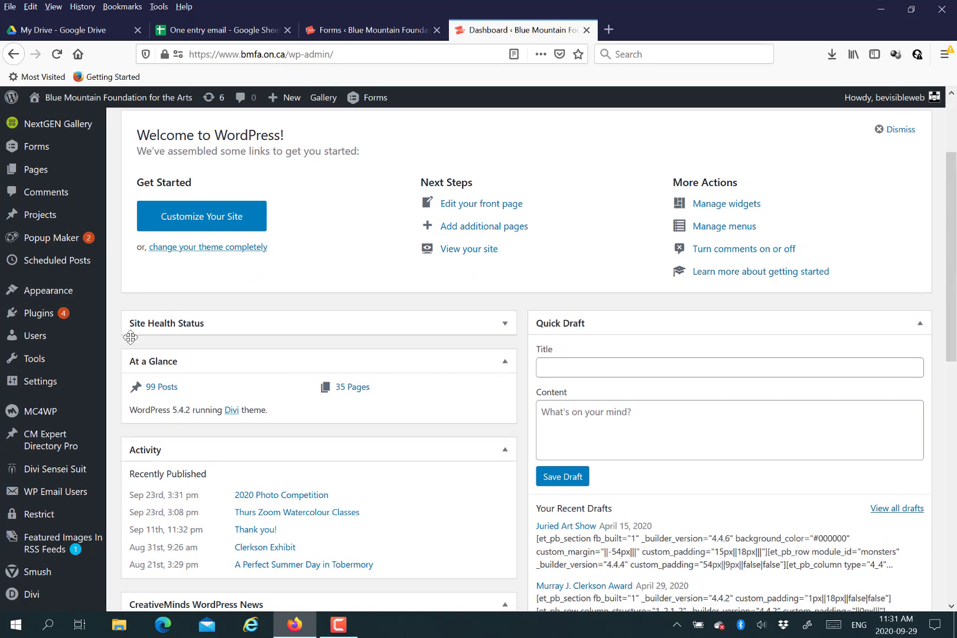
mouse_move(42, 315)
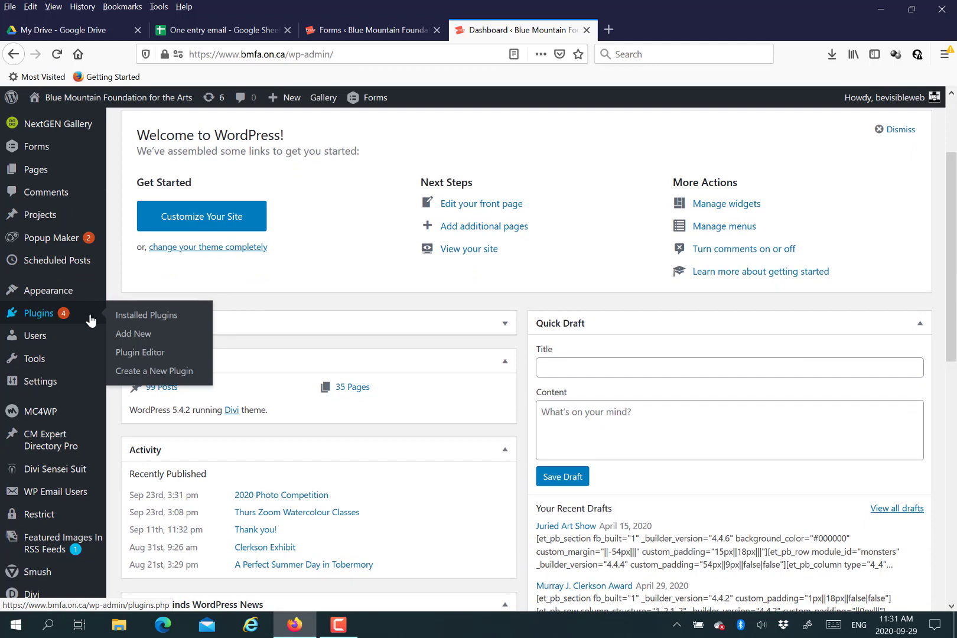
left_click(133, 317)
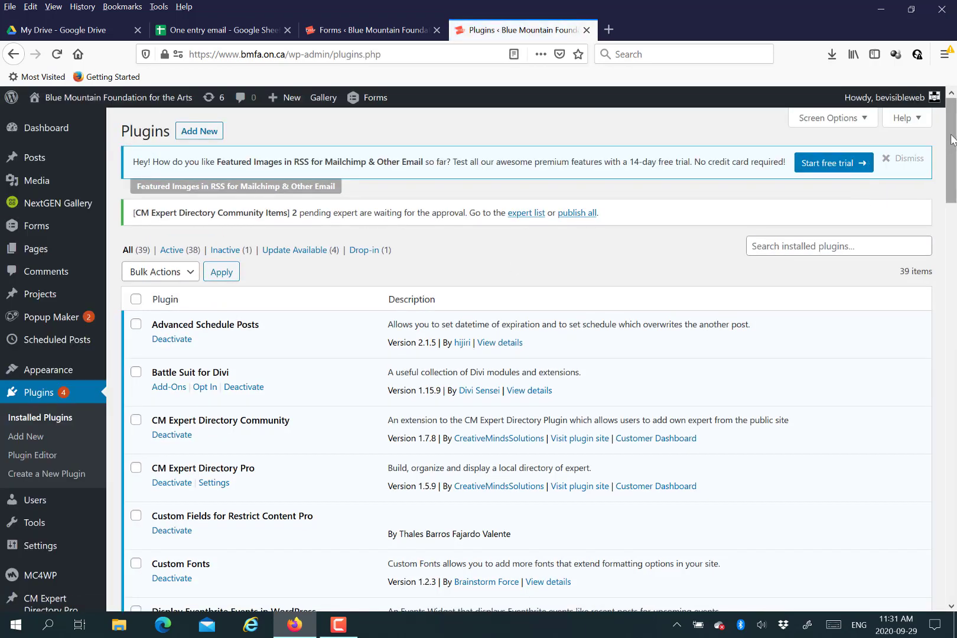
left_click_drag(952, 139, 953, 267)
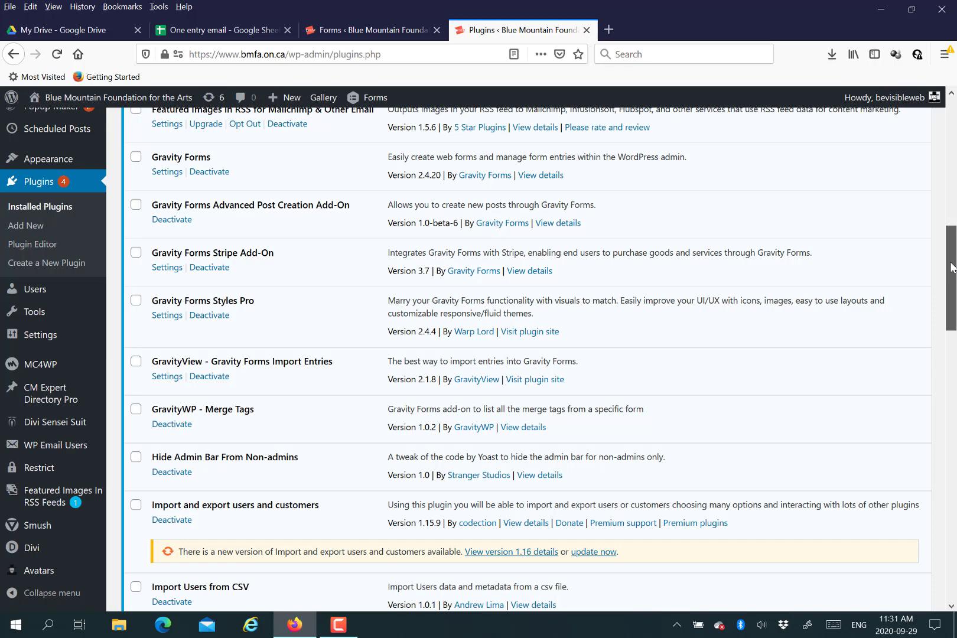
Paste the license key from the purchase email into Import Entries' Support License Key and activate it
left_click(167, 380)
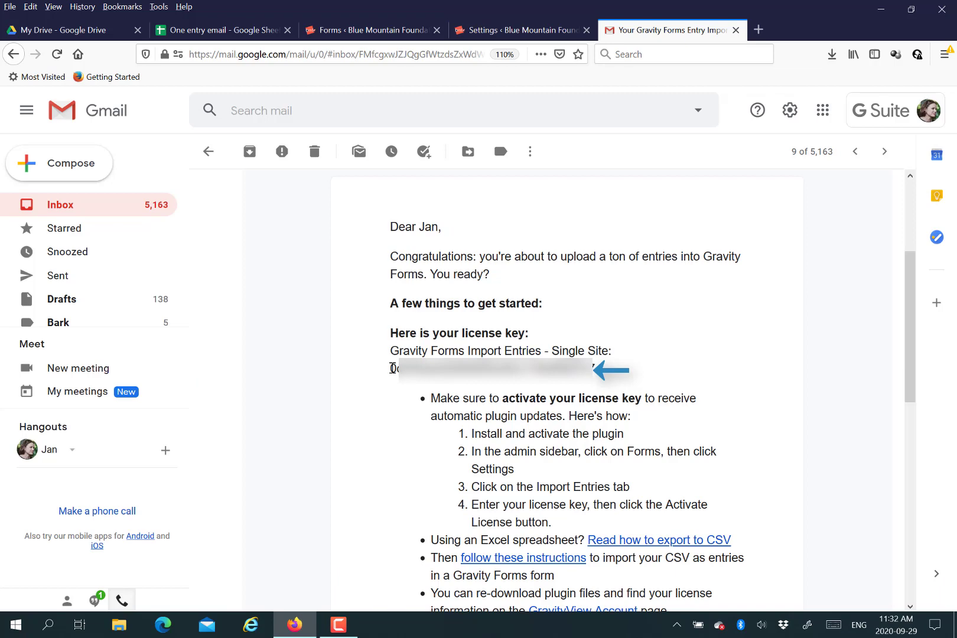
left_click_drag(392, 369, 606, 374)
key("ctrl+Page_Up")
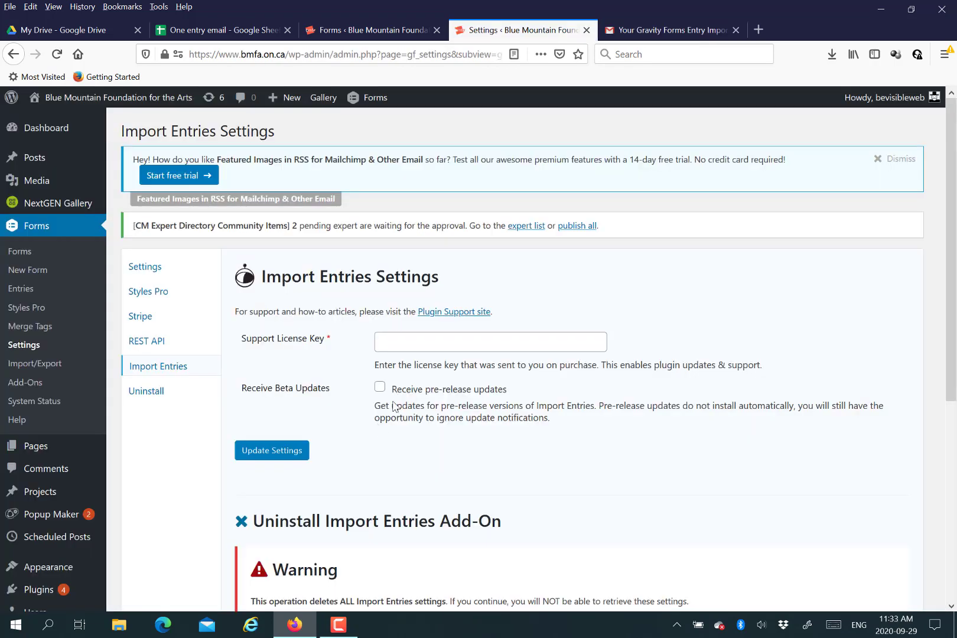
left_click(403, 342)
key("ctrl+v")
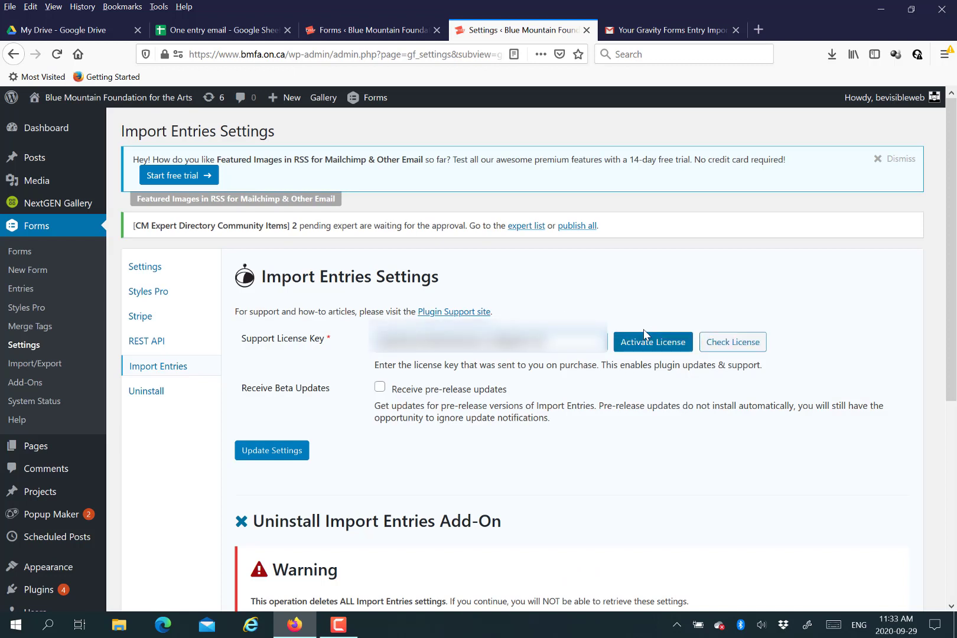
left_click(645, 347)
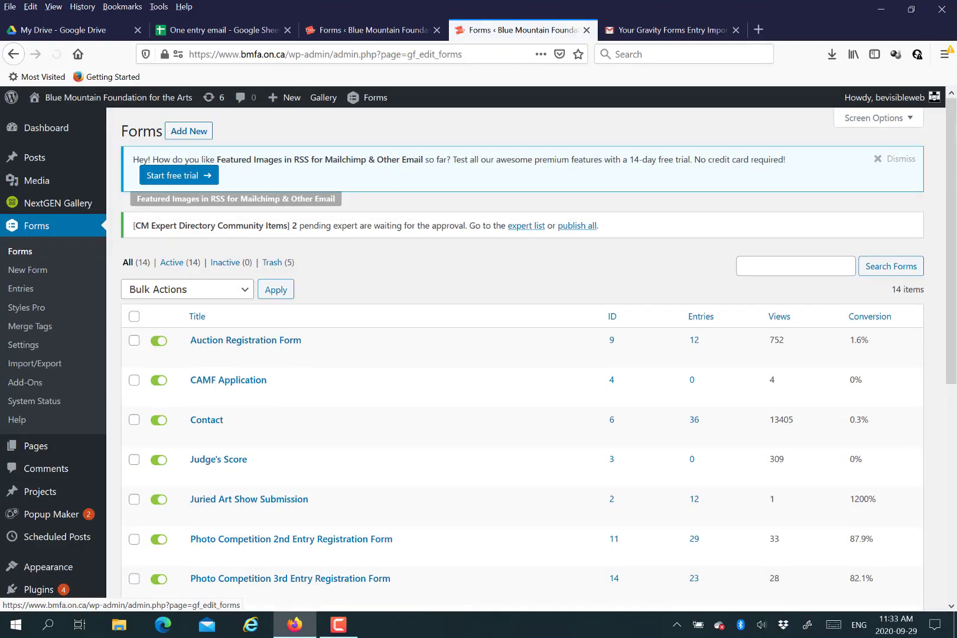
Open the Photo Competition Email Form Two Entries (1) form in the form editor
left_click_drag(950, 206, 954, 342)
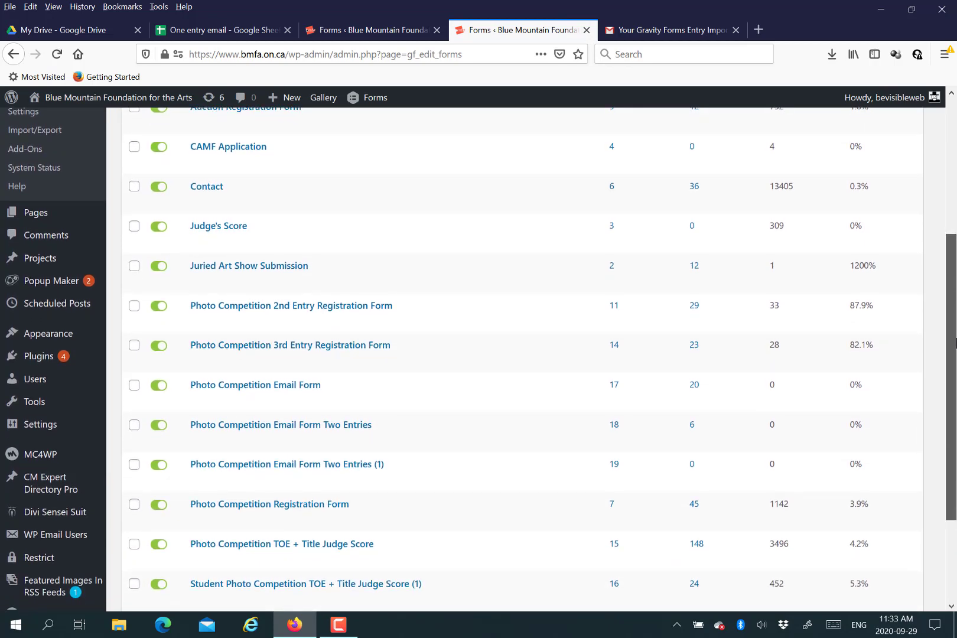
mouse_move(289, 483)
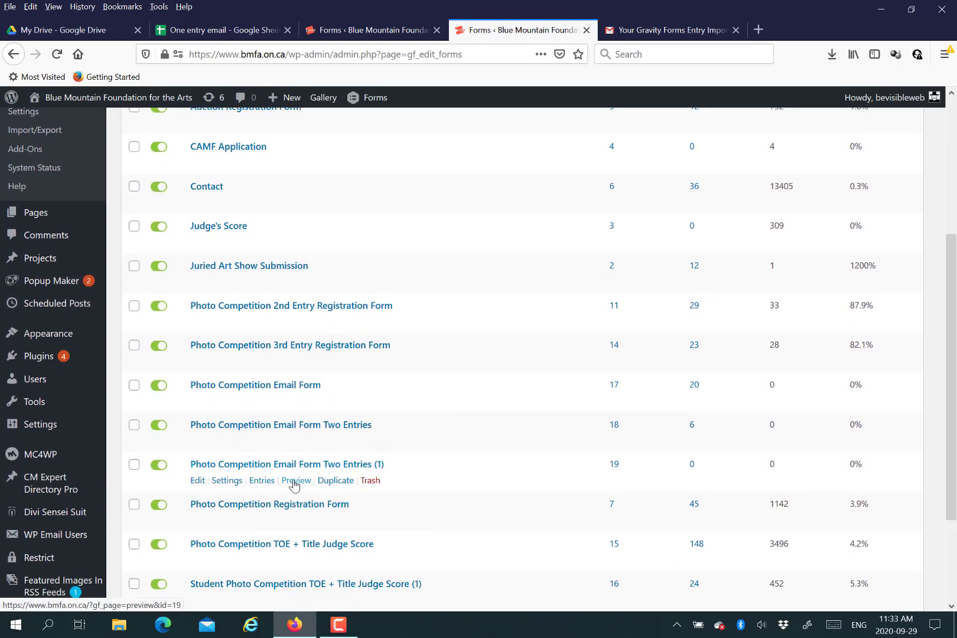
left_click(197, 481)
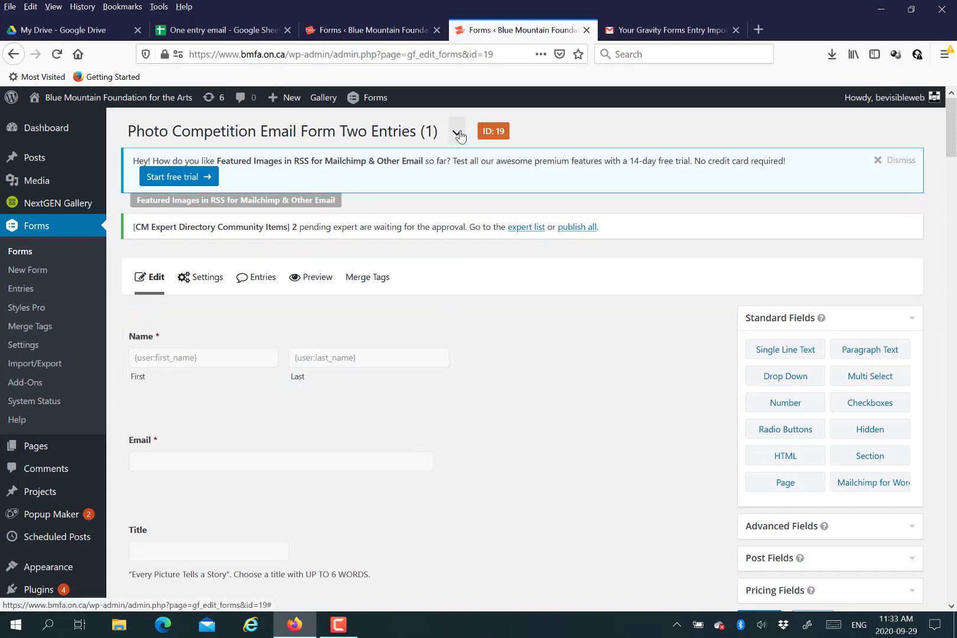
scroll(459, 141, "down", 10)
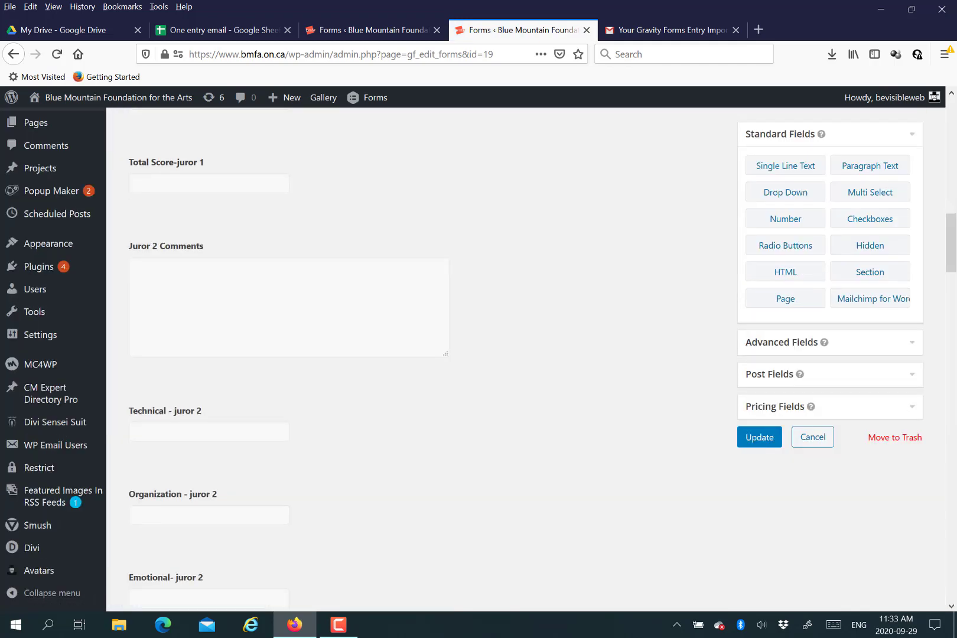
scroll(910, 137, "up", 10)
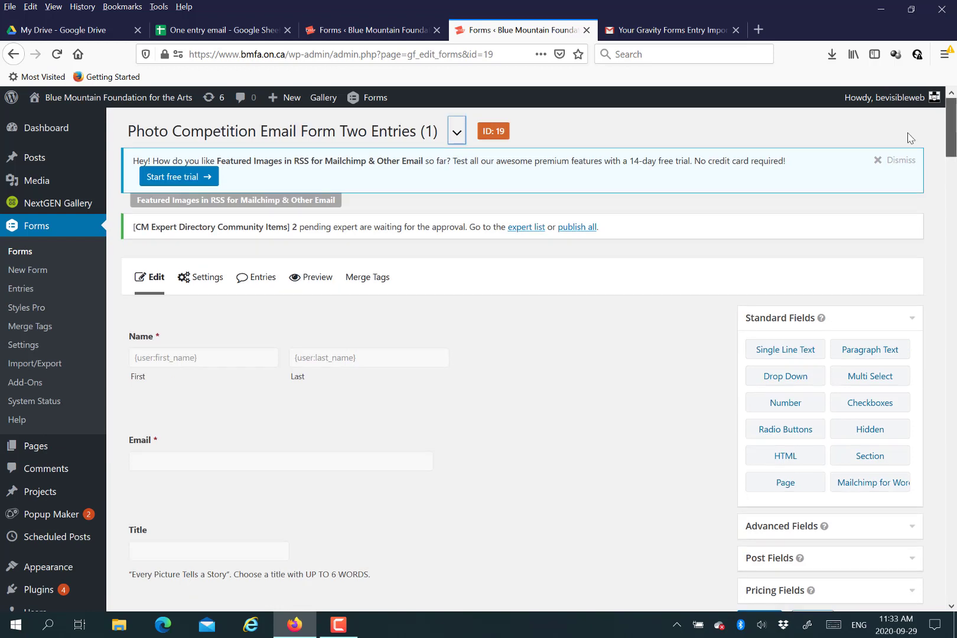
mouse_move(273, 269)
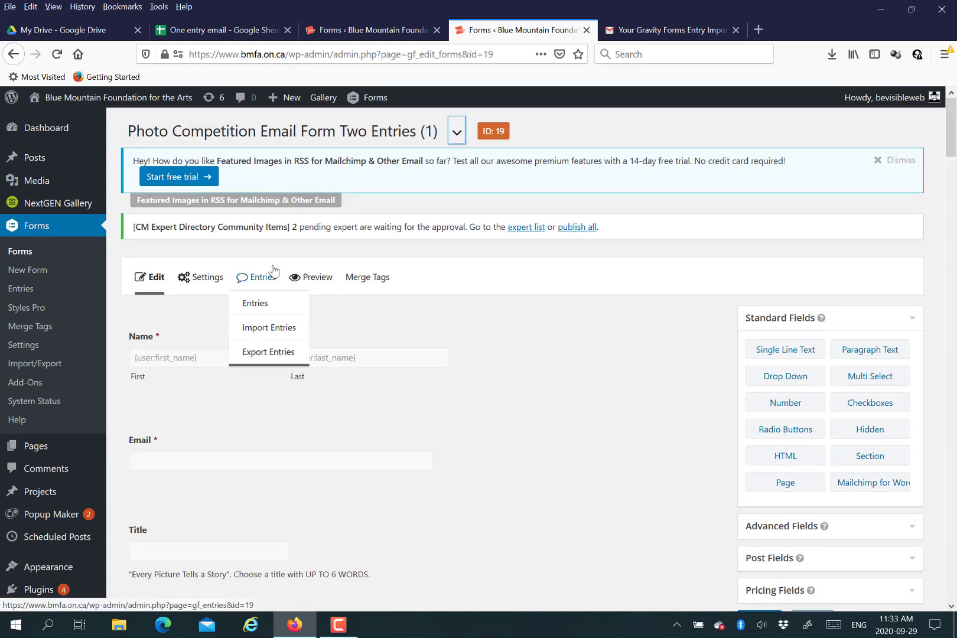
left_click(456, 135)
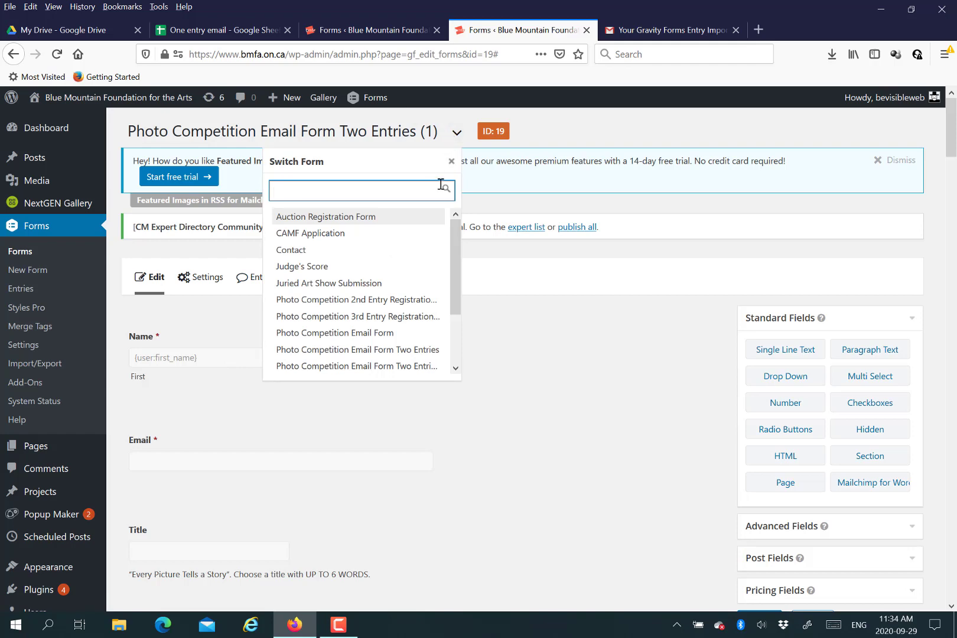
left_click(282, 135)
Retitle the form 'Photo Competition Email Form One Entry' and save it
scroll(281, 134, "down", 5)
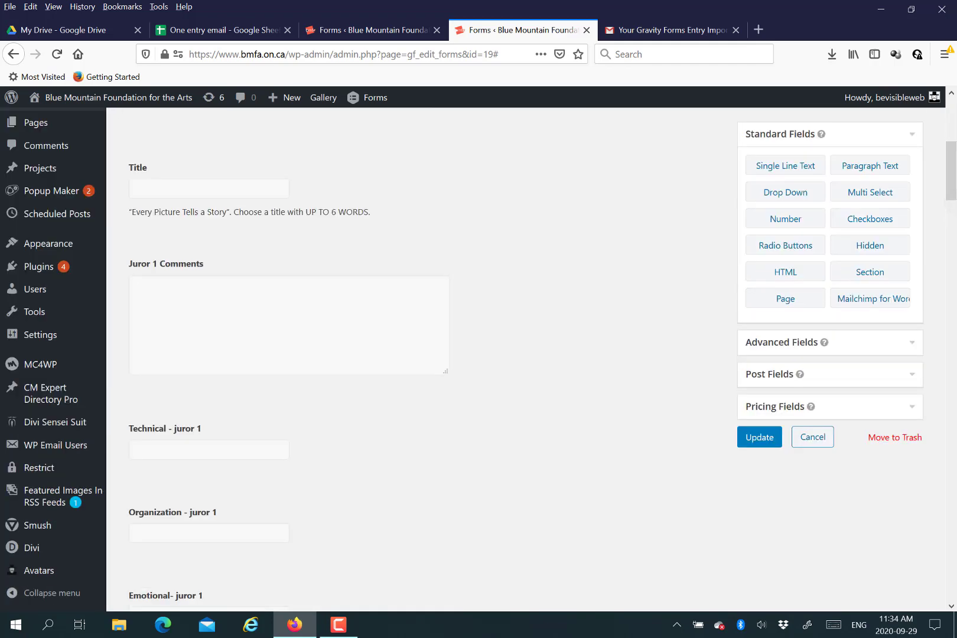
scroll(954, 138, "down", 8)
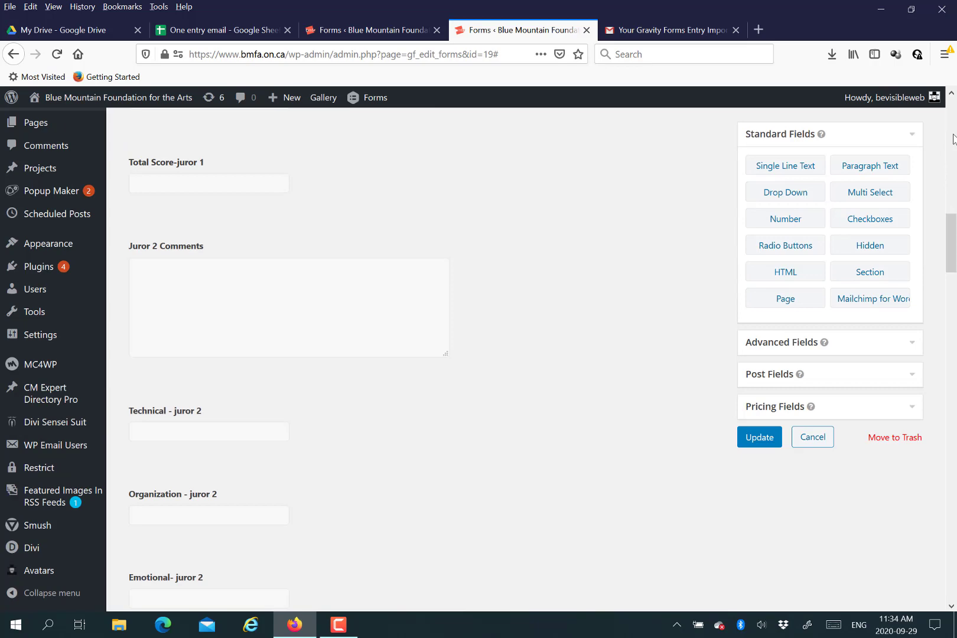
scroll(954, 139, "up", 15)
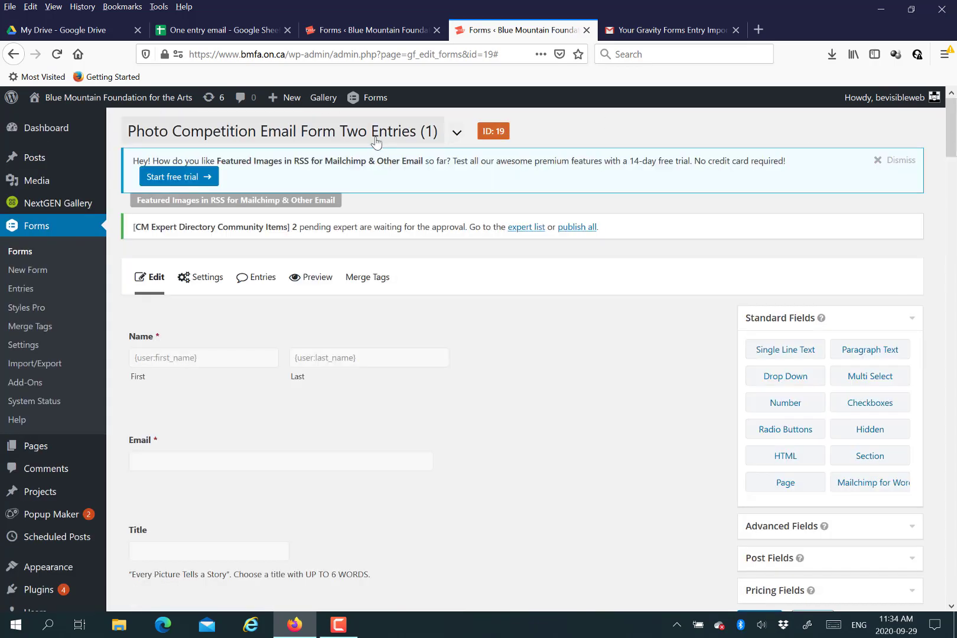
left_click(395, 137)
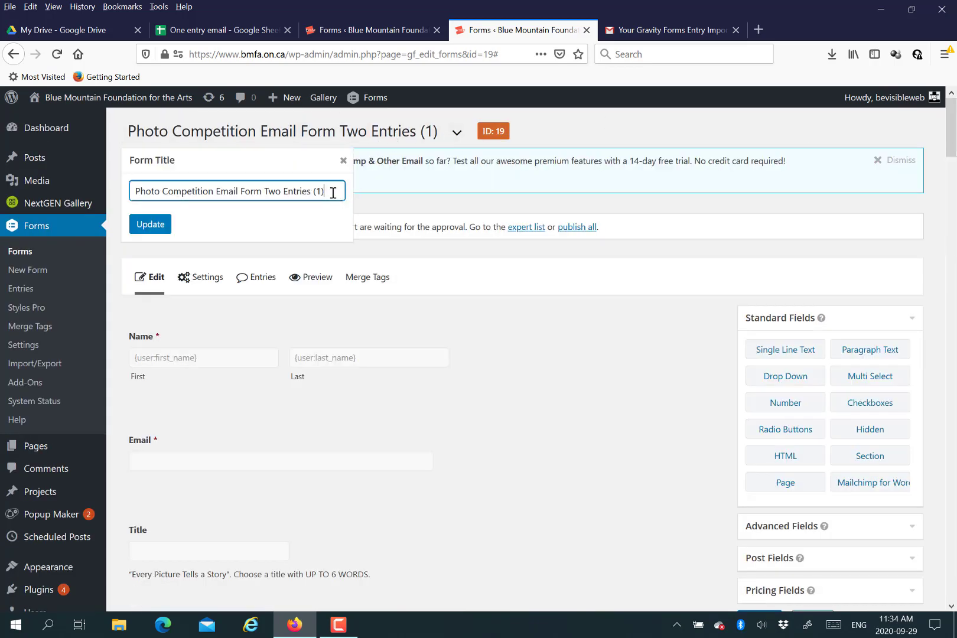
key("BackSpace")
key("BackSpace")
key("BackSpace")
key("BackSpace")
key("BackSpace")
key("BackSpace")
key("BackSpace")
key("BackSpace")
key("BackSpace")
key("BackSpace")
key("BackSpace")
key("BackSpace")
key("BackSpace")
key("BackSpace")
key("BackSpace")
type("One Entry")
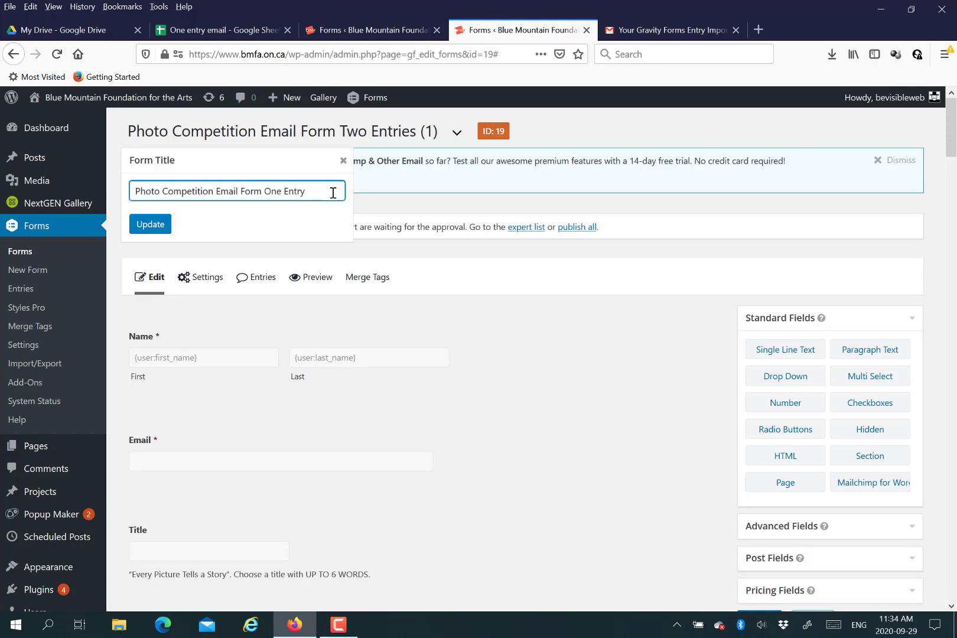
left_click(148, 226)
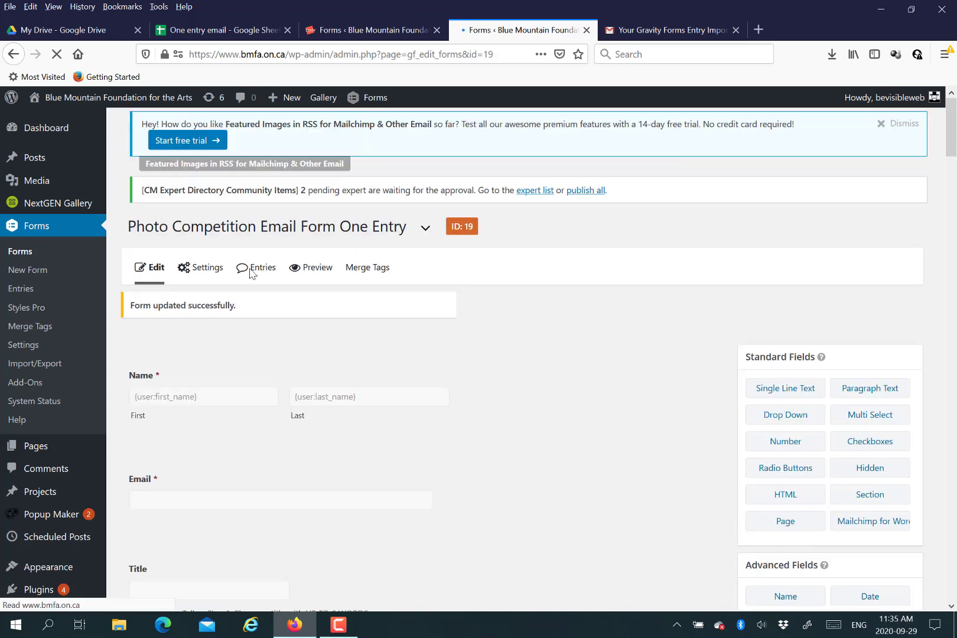
Check the renamed form's empty Entries list, then open its Import Entries page
mouse_move(253, 292)
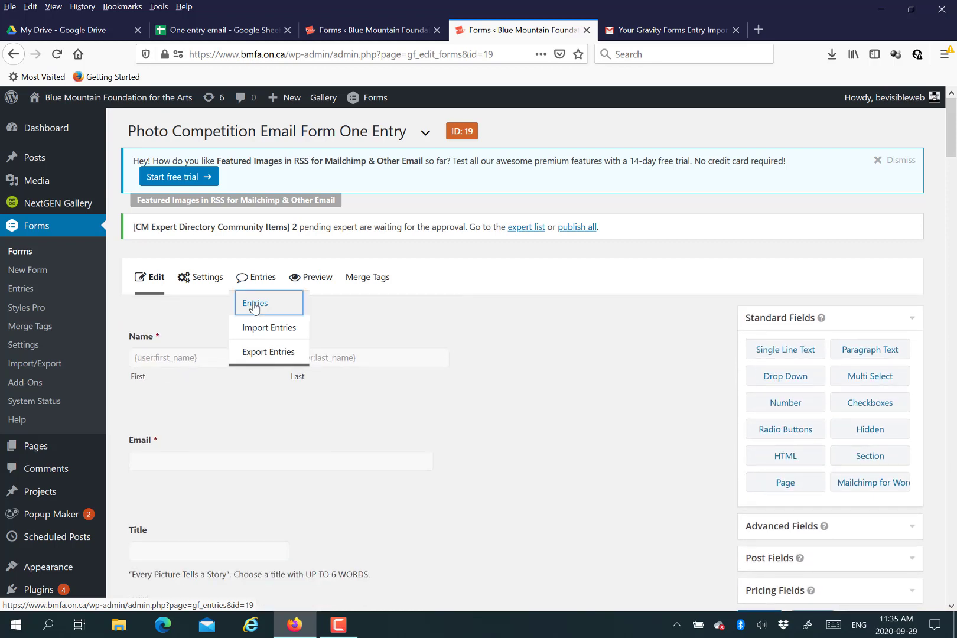
left_click(254, 304)
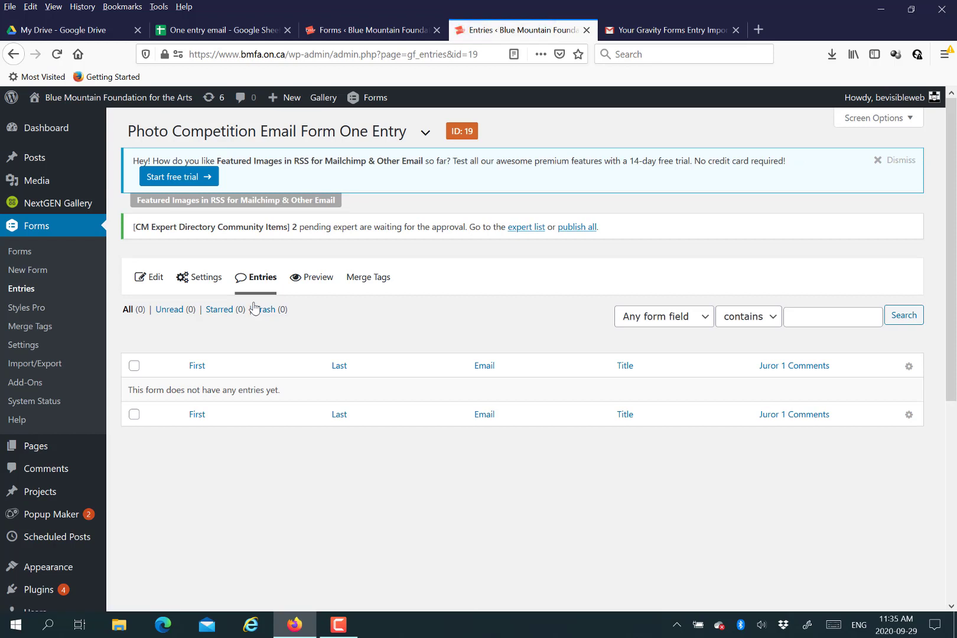
mouse_move(255, 288)
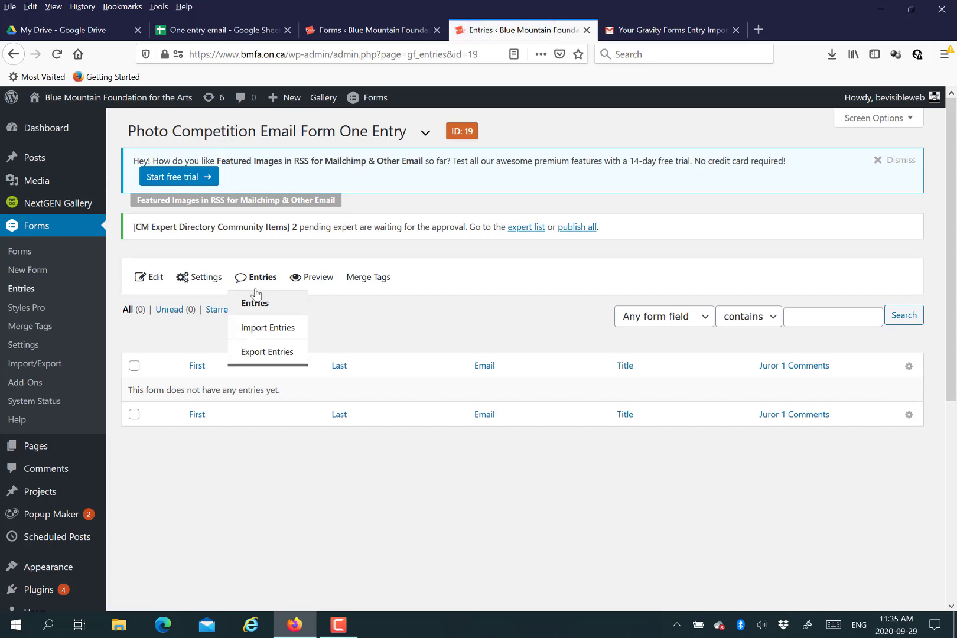
left_click(266, 334)
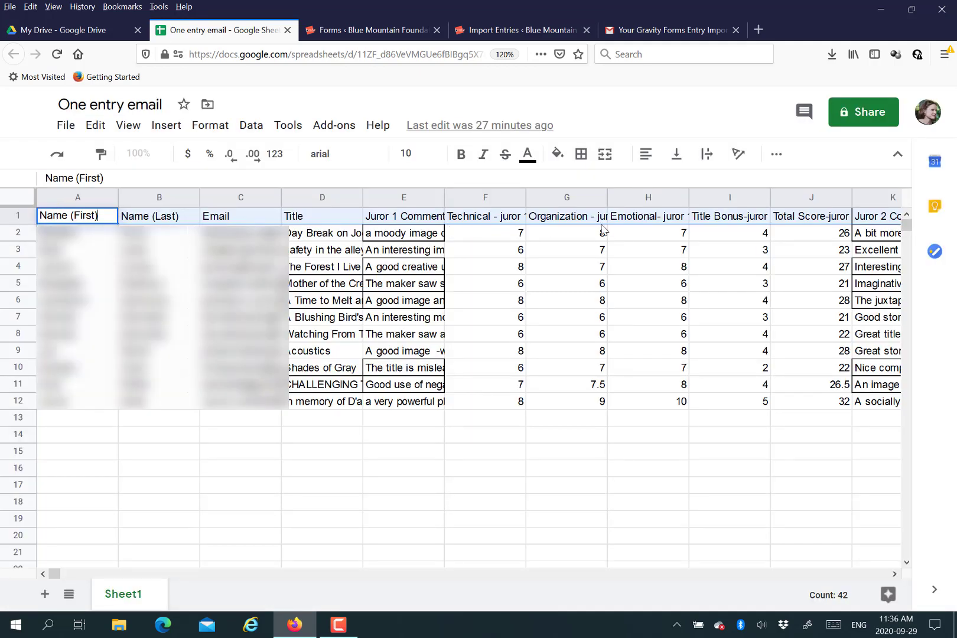
Download Sheet1 of 'One entry email' as One entry email - Sheet1.csv
left_click(395, 237)
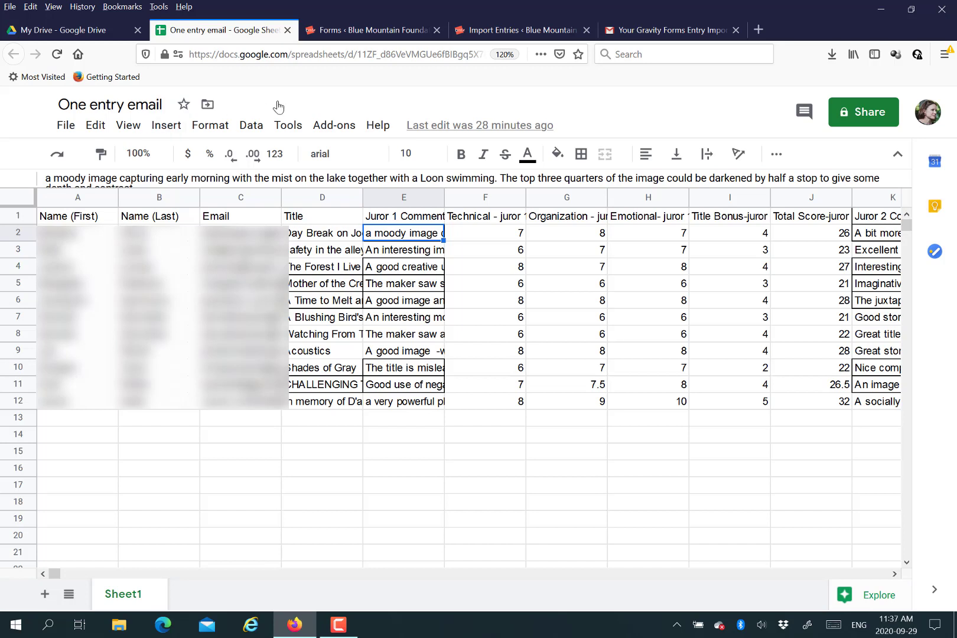
left_click(67, 125)
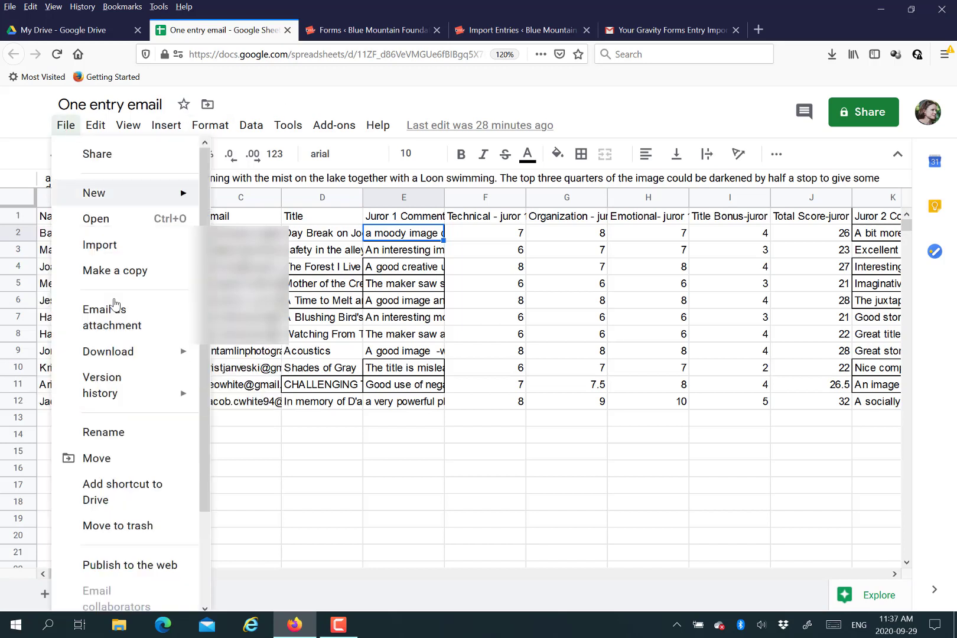
mouse_move(157, 355)
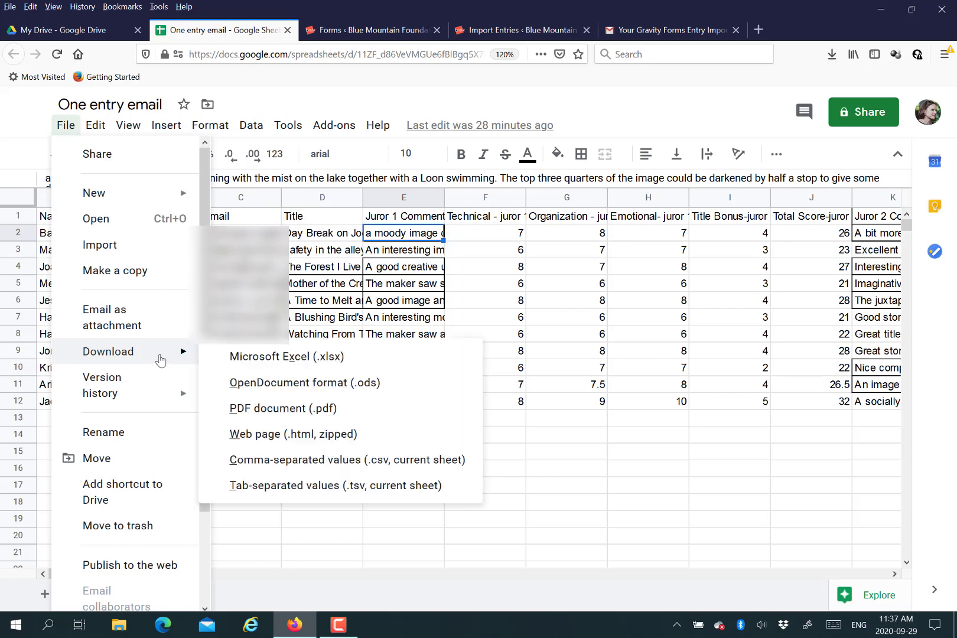
left_click(319, 465)
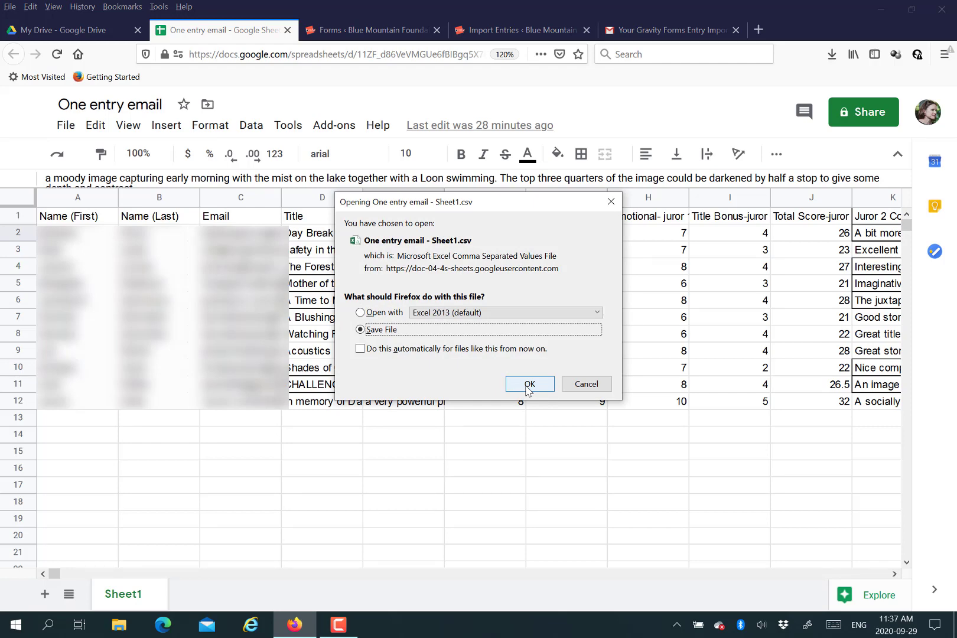
left_click(529, 384)
Drag the One entry email CSV from the Firefox downloads panel onto the Import Entries upload area
left_click(513, 30)
left_click(369, 29)
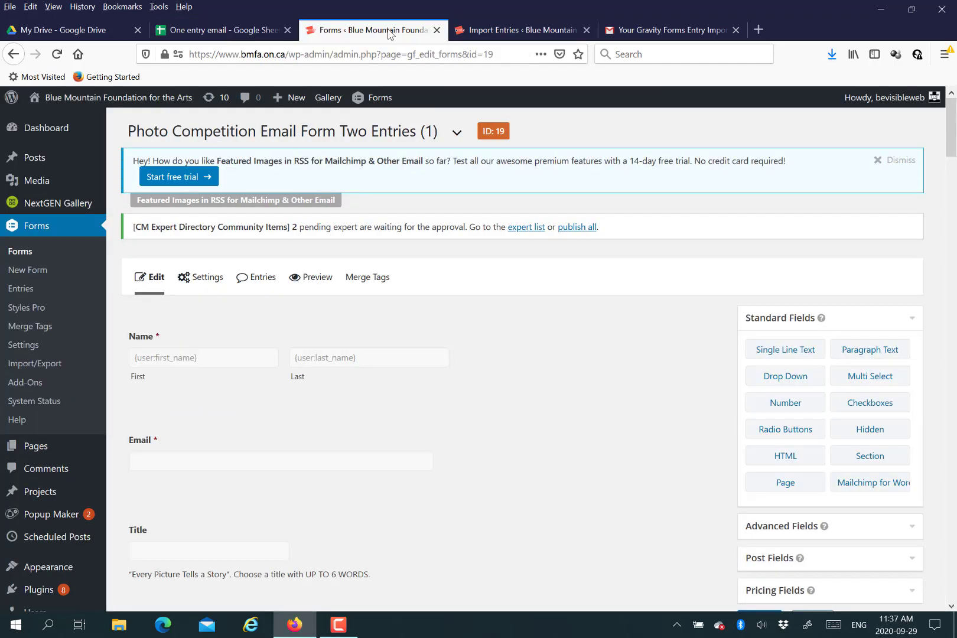
left_click(513, 31)
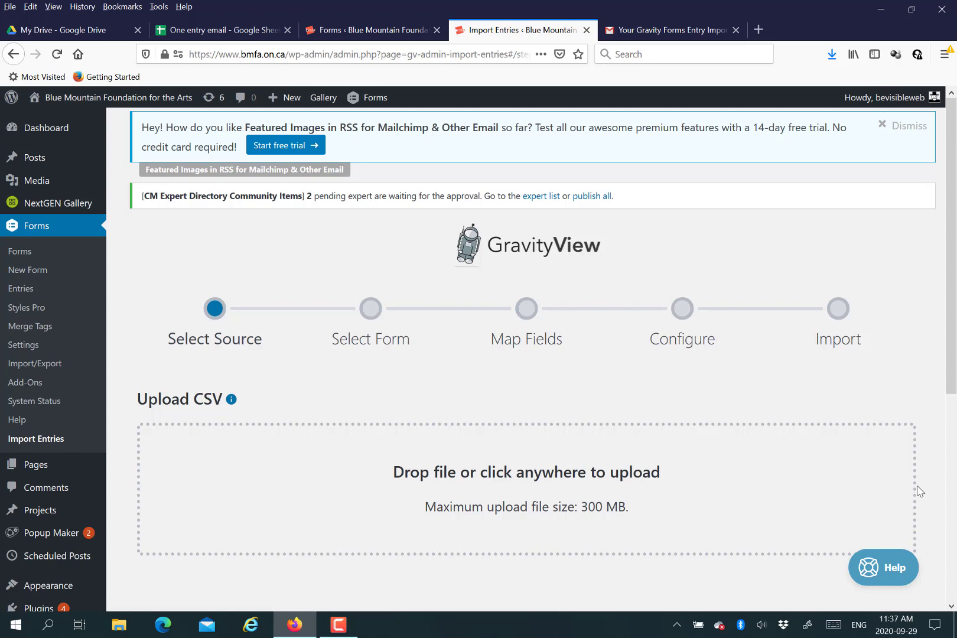
left_click(832, 56)
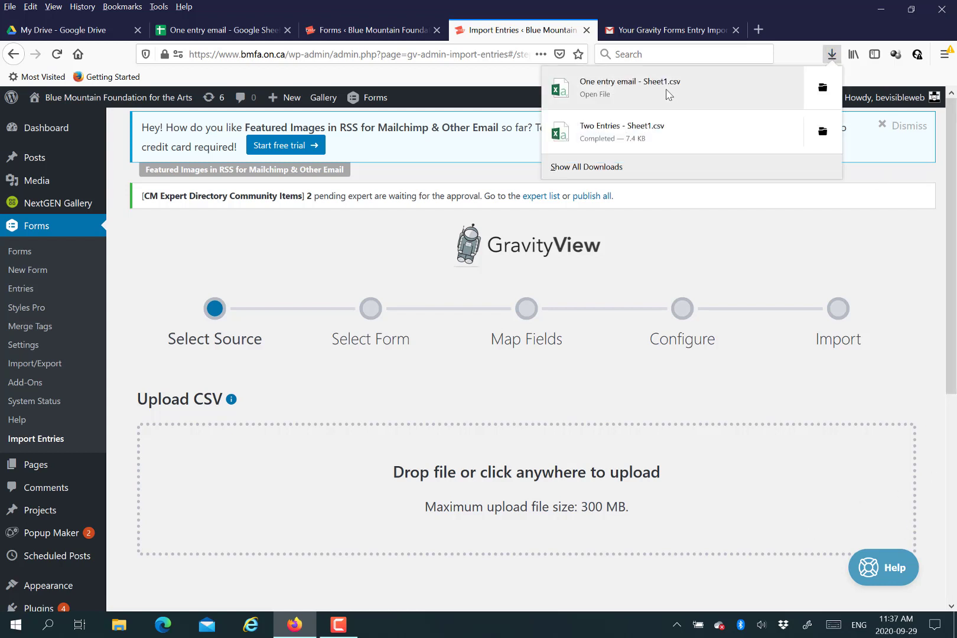
left_click_drag(669, 95, 505, 501)
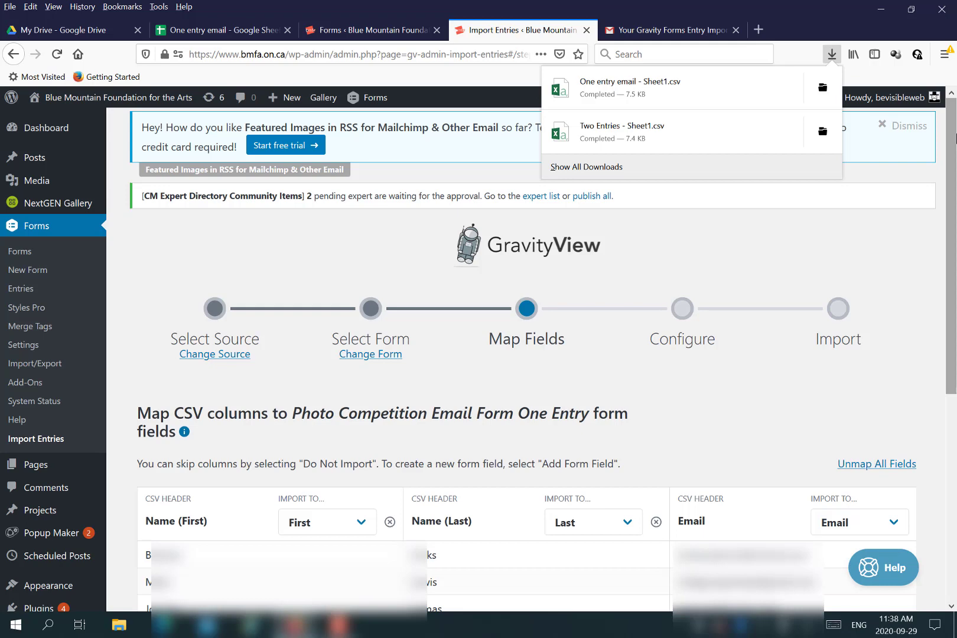
Keep First and Emotional- juror 1 mapped to their matching fields, then continue to import options
scroll(418, 335, "down", 5)
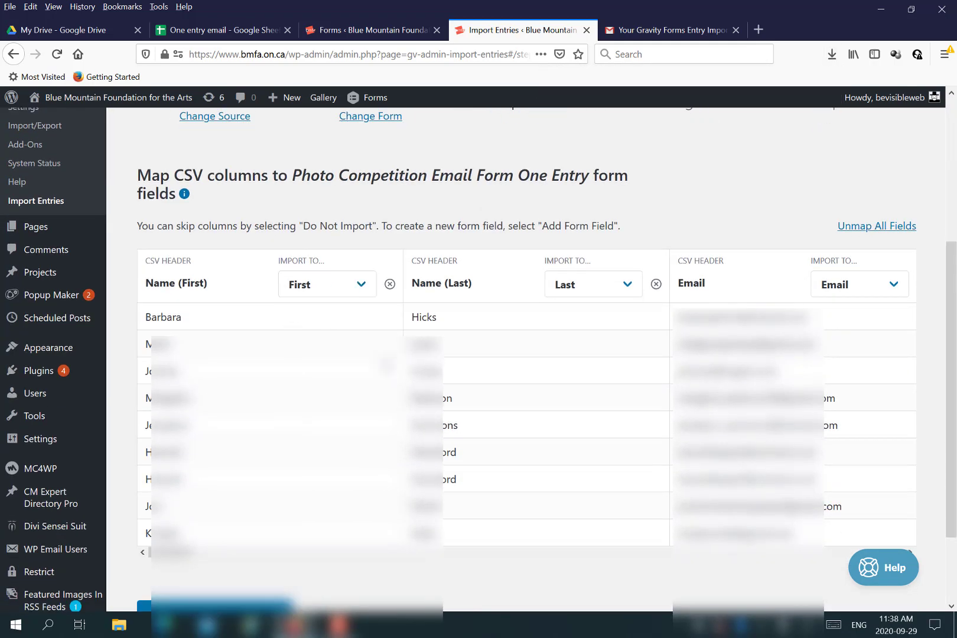
left_click(346, 298)
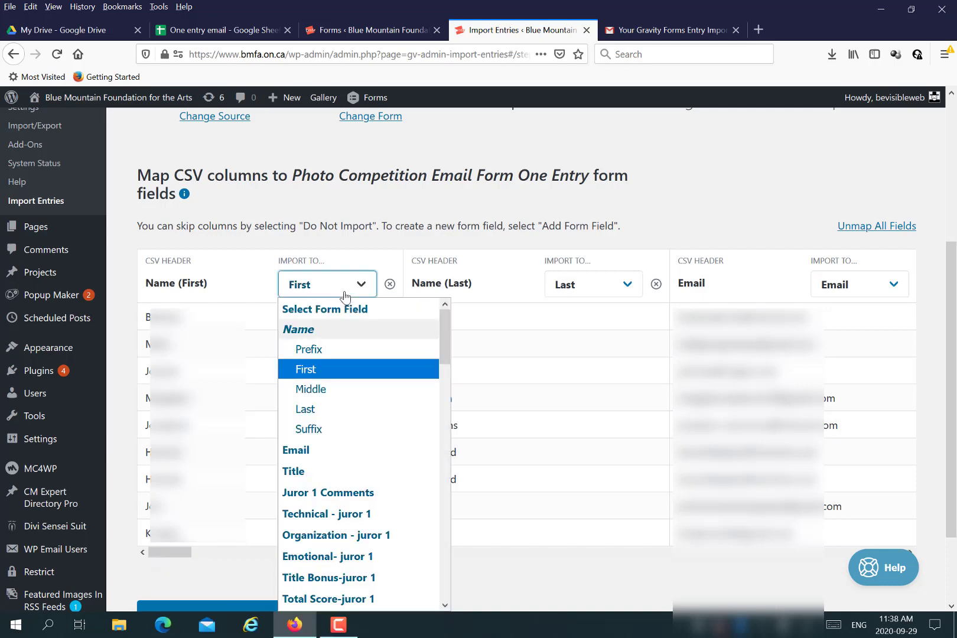
left_click(346, 296)
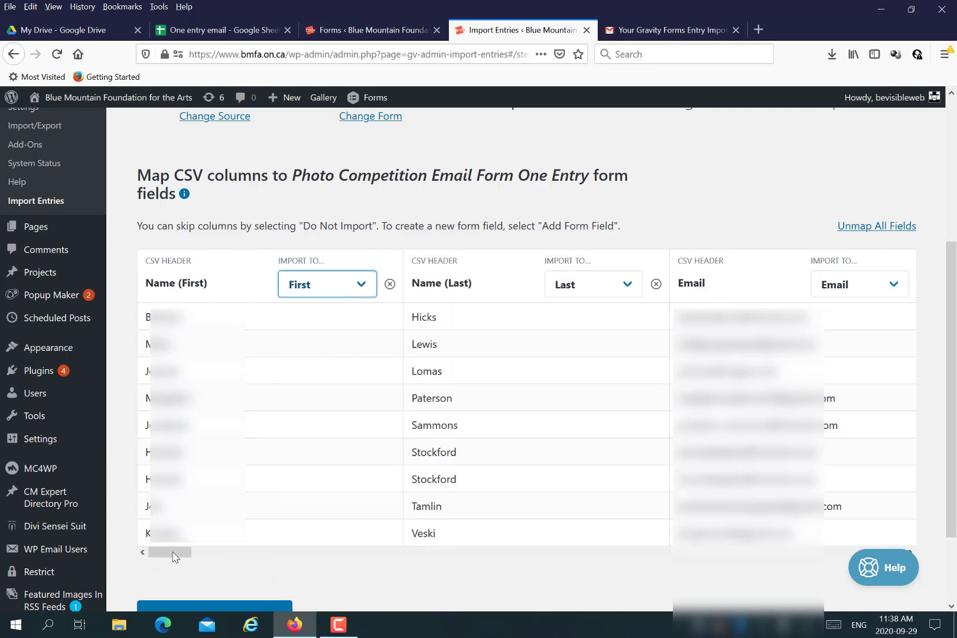
left_click_drag(175, 557, 299, 583)
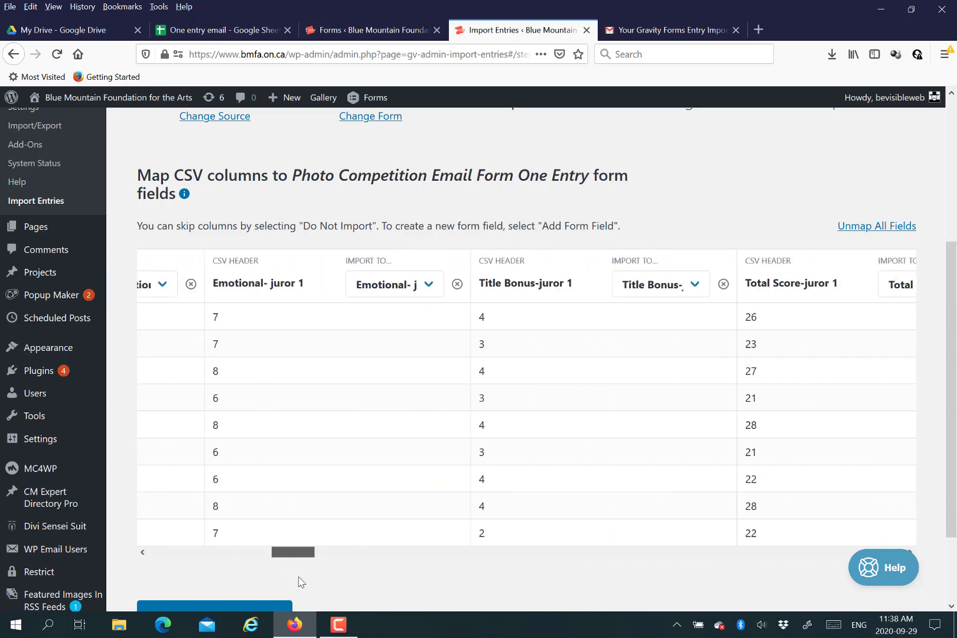
left_click(386, 288)
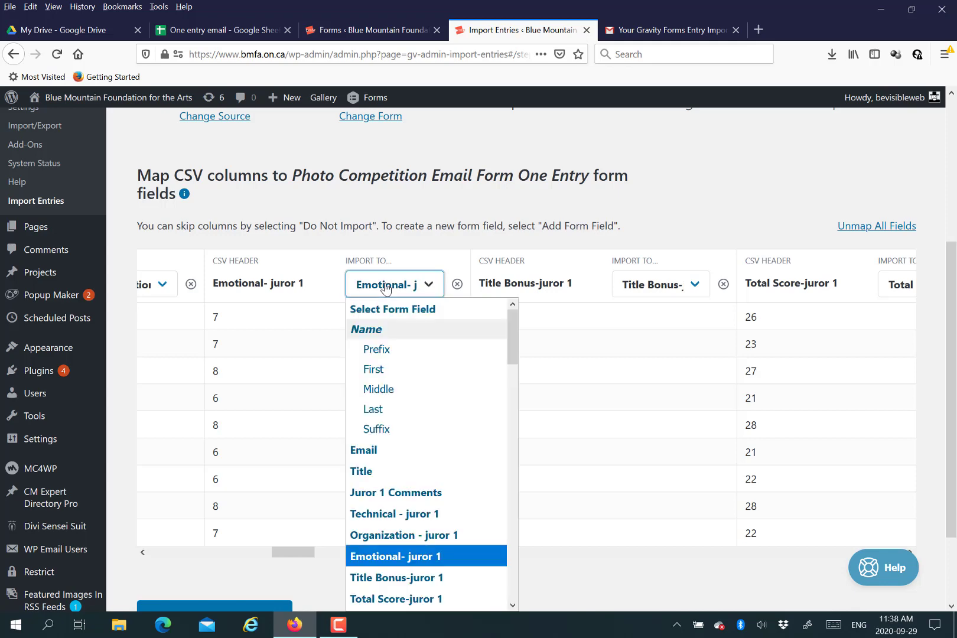
left_click(570, 196)
left_click_drag(300, 559, 579, 453)
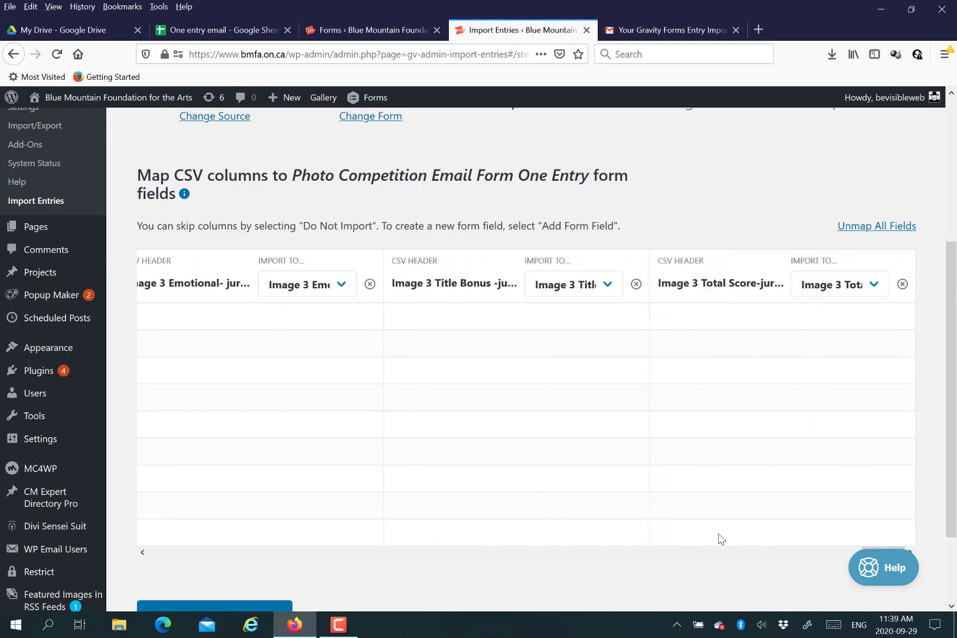
scroll(952, 356, "down", 4)
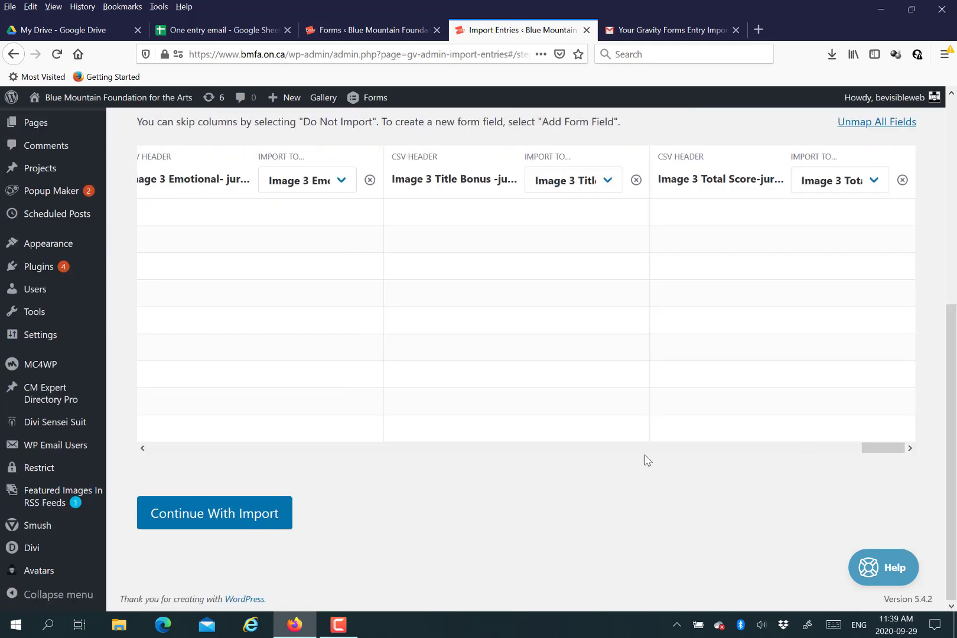
left_click(203, 520)
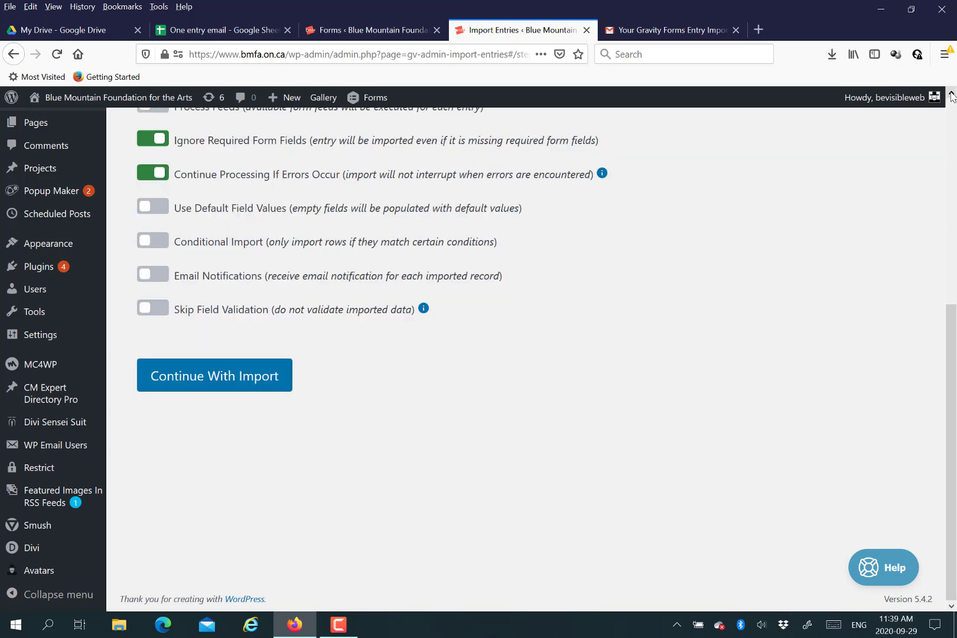
Import all 11 CSV records with Ignore Required Form Fields and Continue Processing left on
scroll(952, 97, "up", 4)
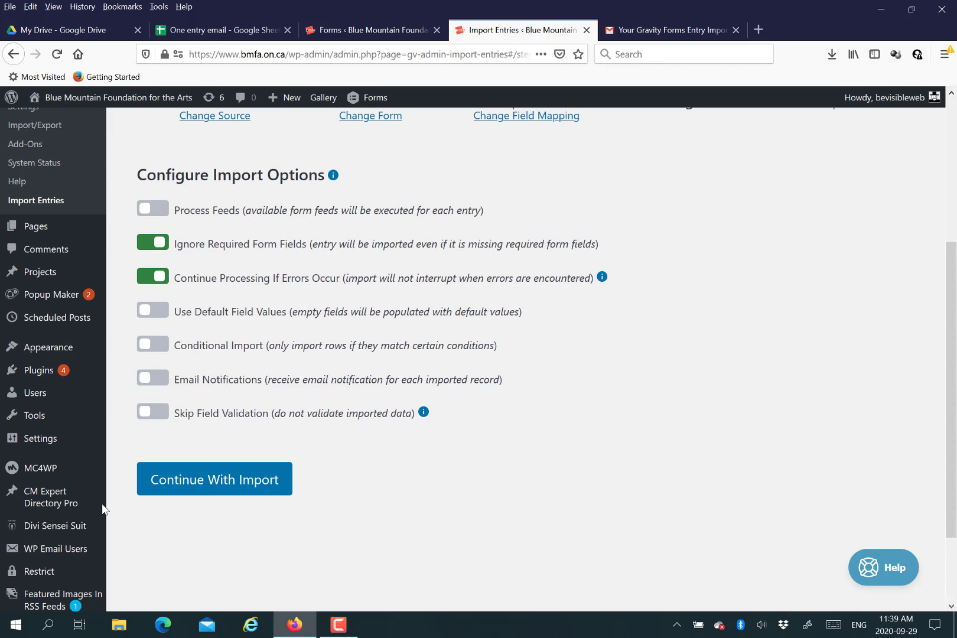
left_click(221, 484)
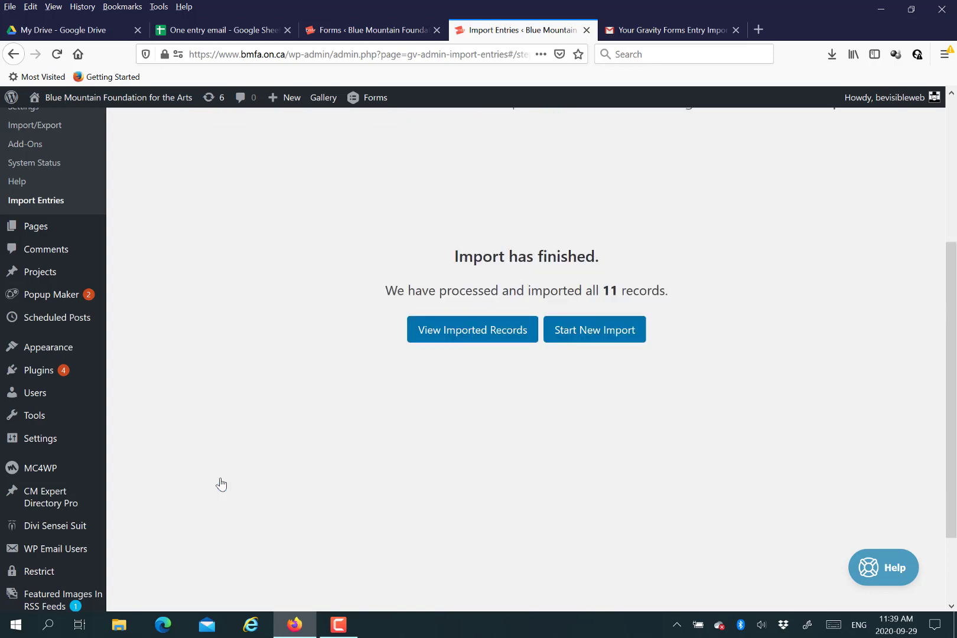
Check the 11 imported entries against the One entry email sheet, then open the form's Notifications settings
left_click(464, 336)
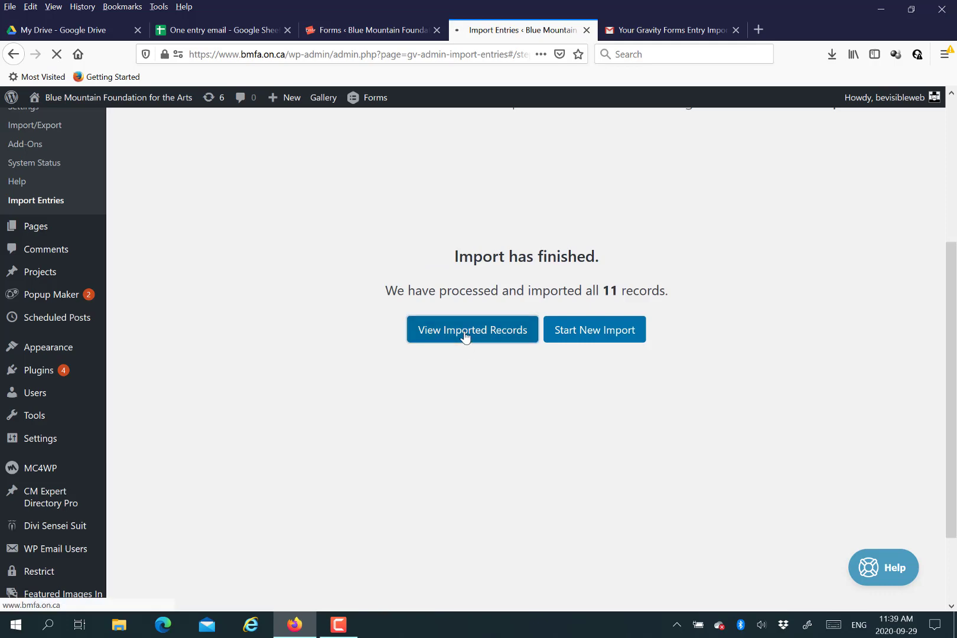
left_click(228, 30)
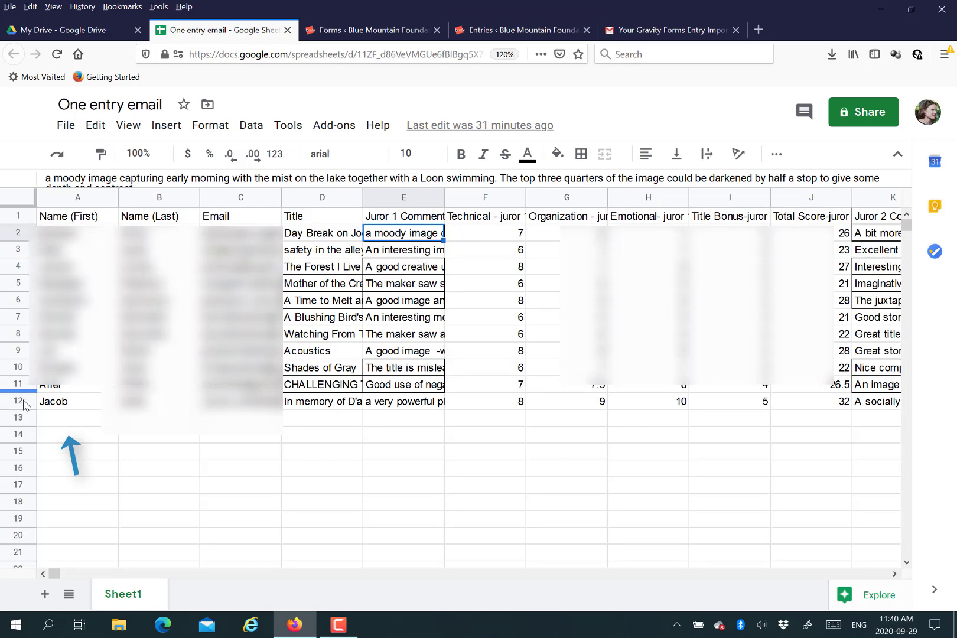
left_click(519, 29)
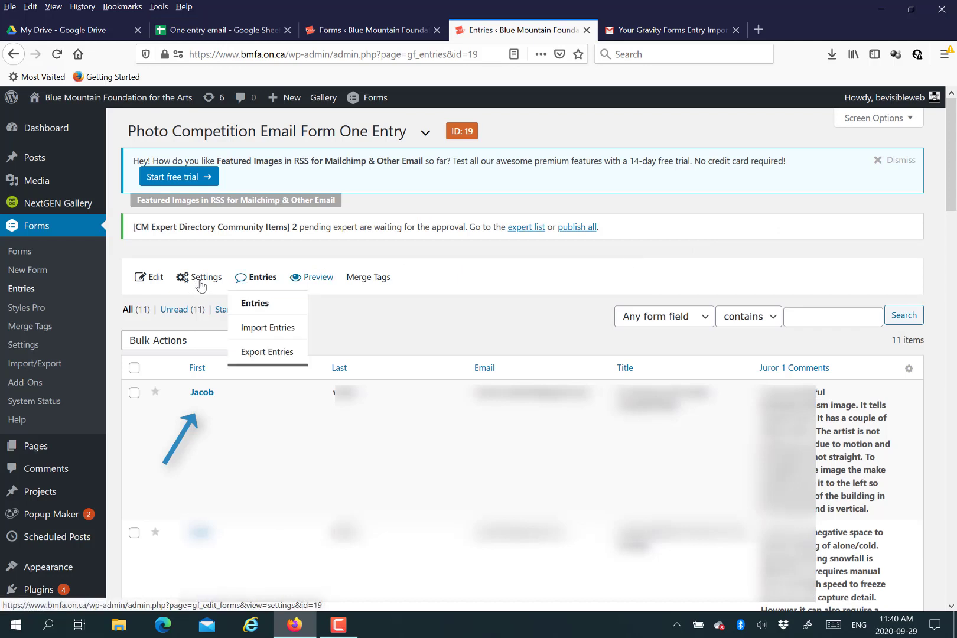
mouse_move(201, 286)
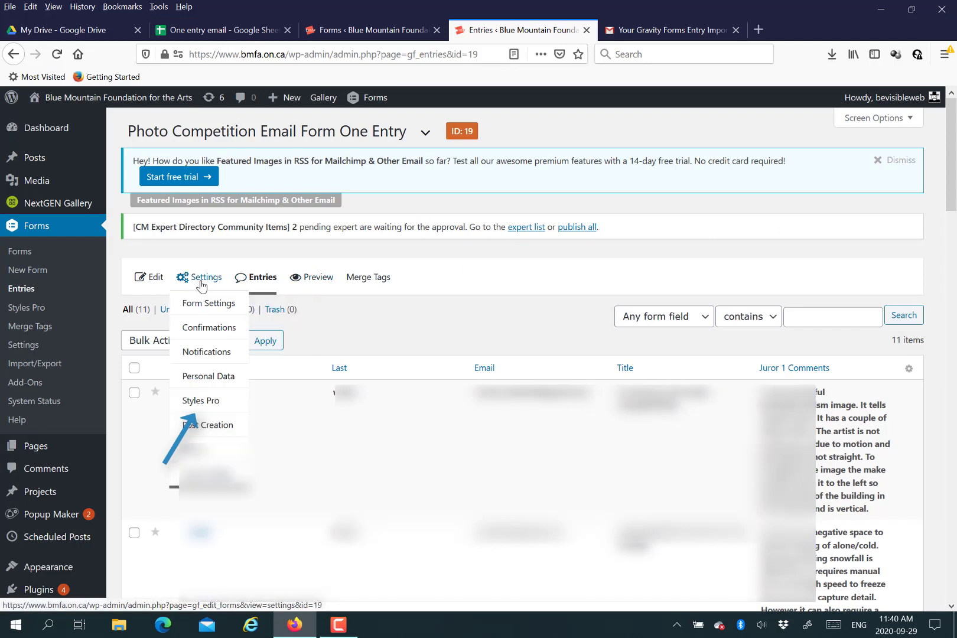
left_click(206, 353)
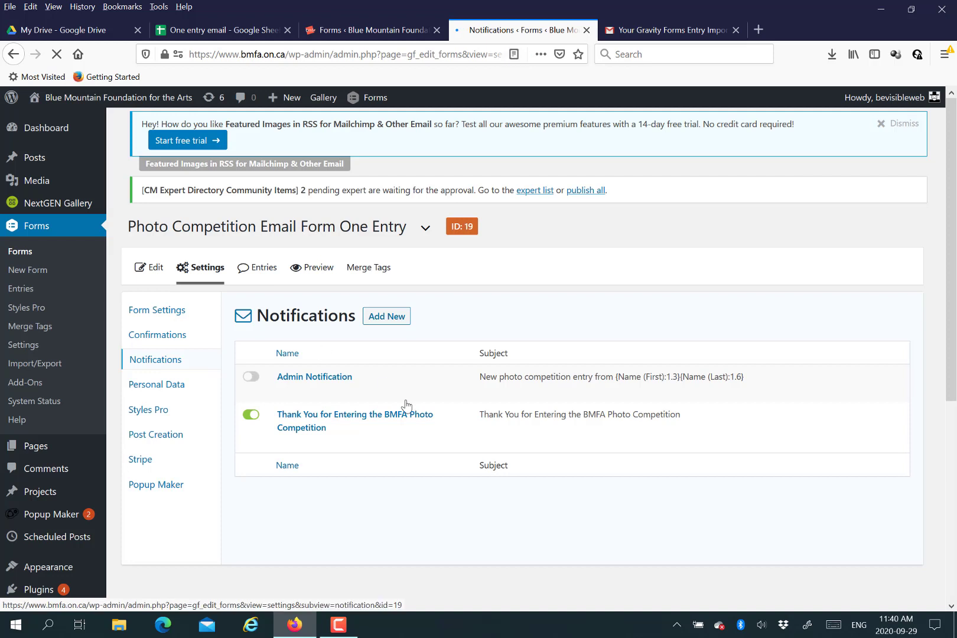
Open the 'Thank You for Entering the BMFA Photo Competition' notification in the editor
mouse_move(309, 447)
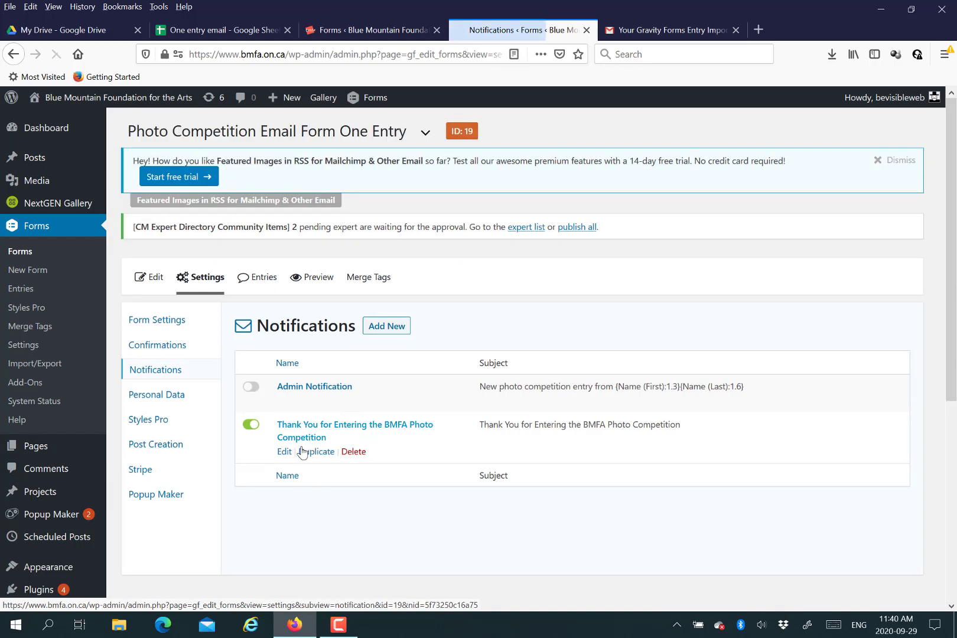
left_click(284, 451)
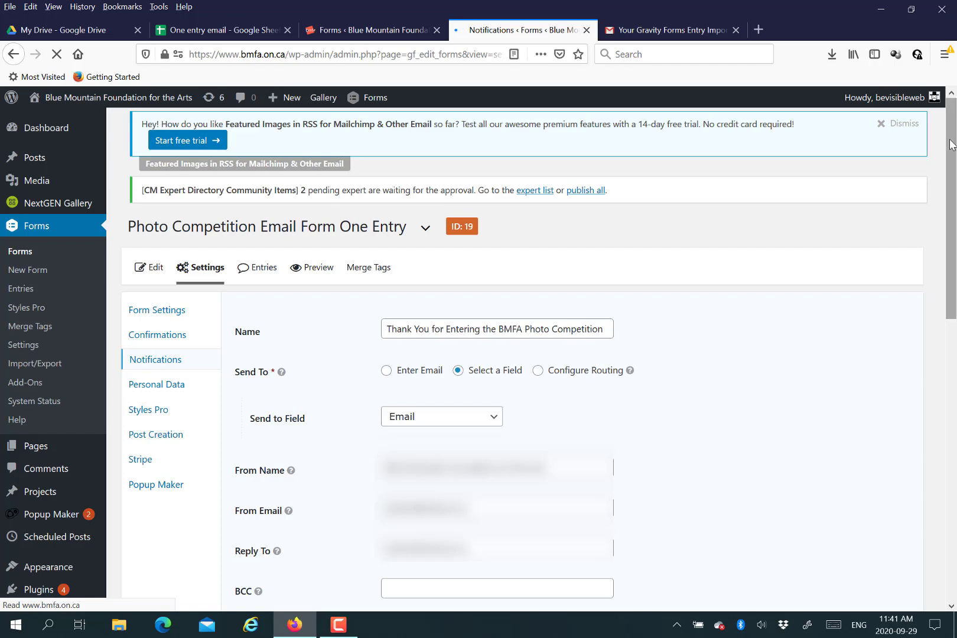
Scroll the notification editor down to the Message box showing the juror score merge tags
left_click_drag(952, 145, 950, 337)
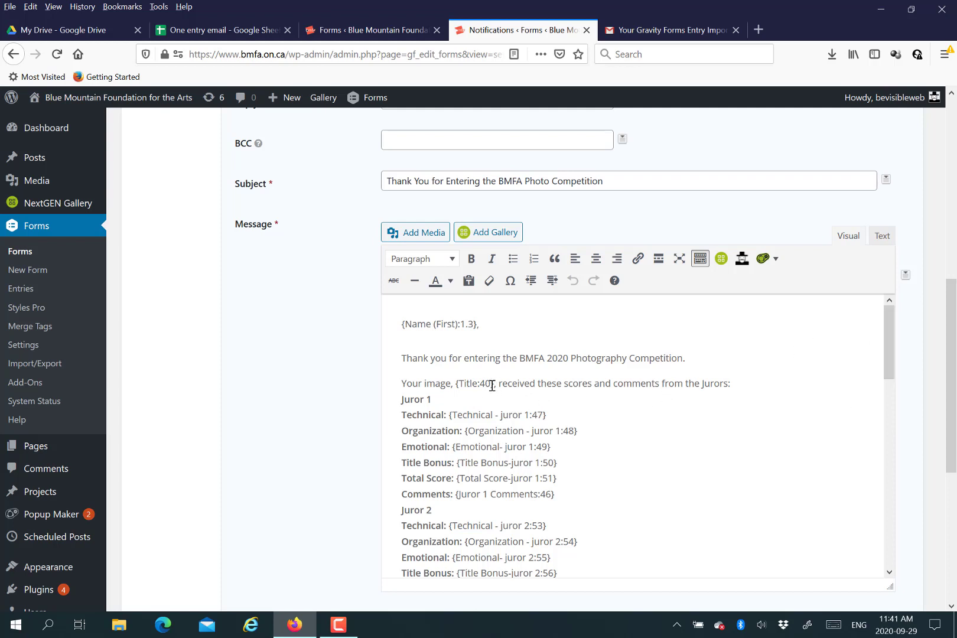
Replace the Technical - juror 1 merge tag after 'Technical:' from the merge tag list
left_click(563, 420)
key("BackSpace")
key("BackSpace")
key("BackSpace")
key("BackSpace")
key("BackSpace")
key("BackSpace")
key("BackSpace")
key("BackSpace")
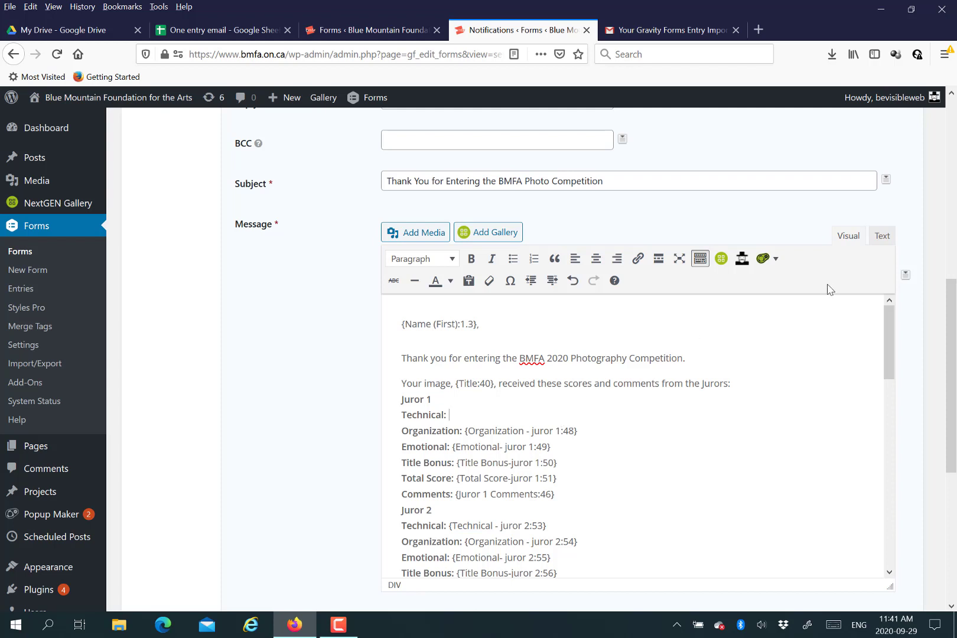
left_click(905, 277)
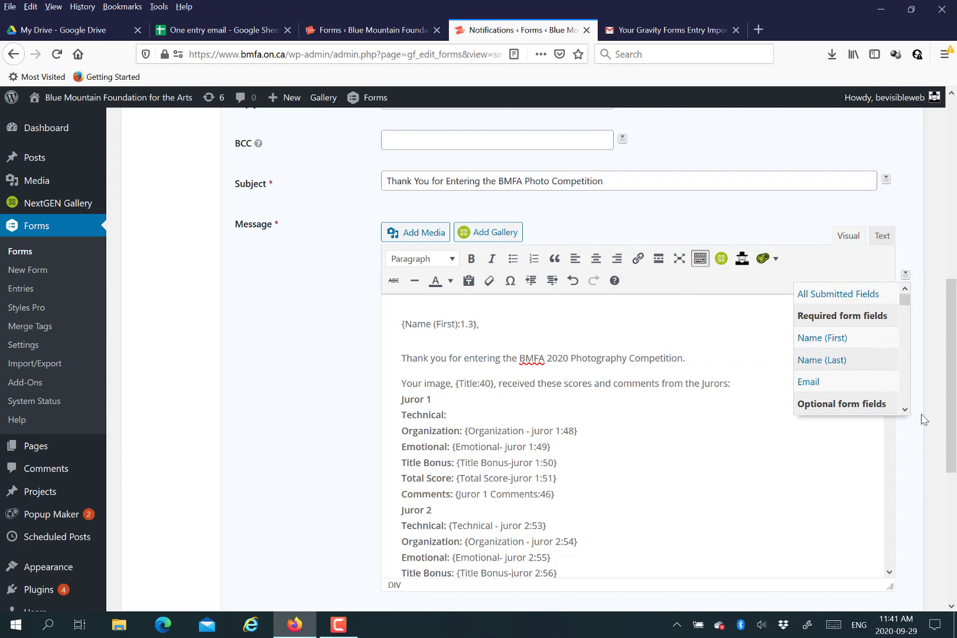
left_click(905, 410)
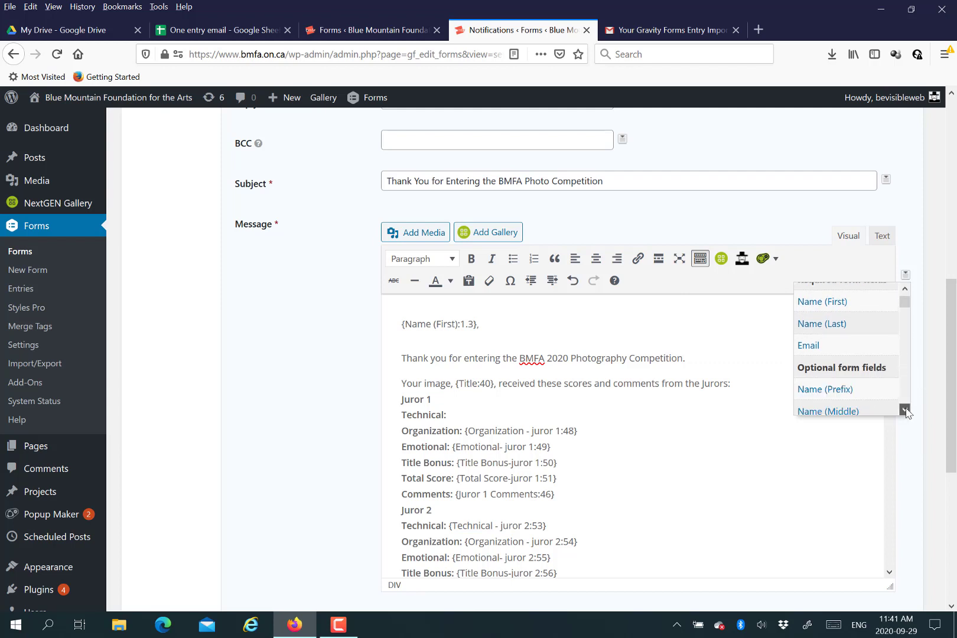
scroll(906, 413, "down", 3)
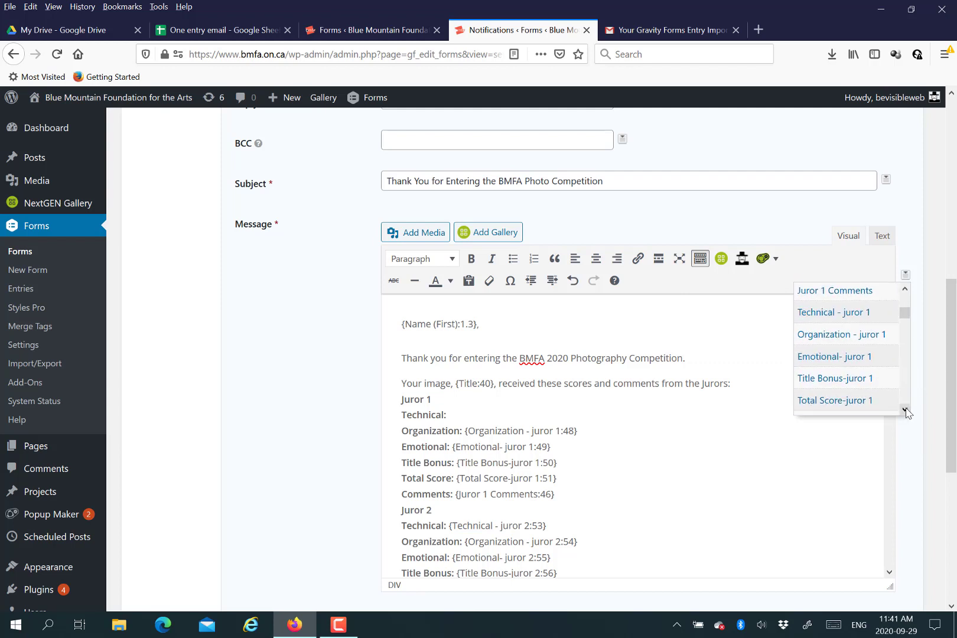
left_click(856, 313)
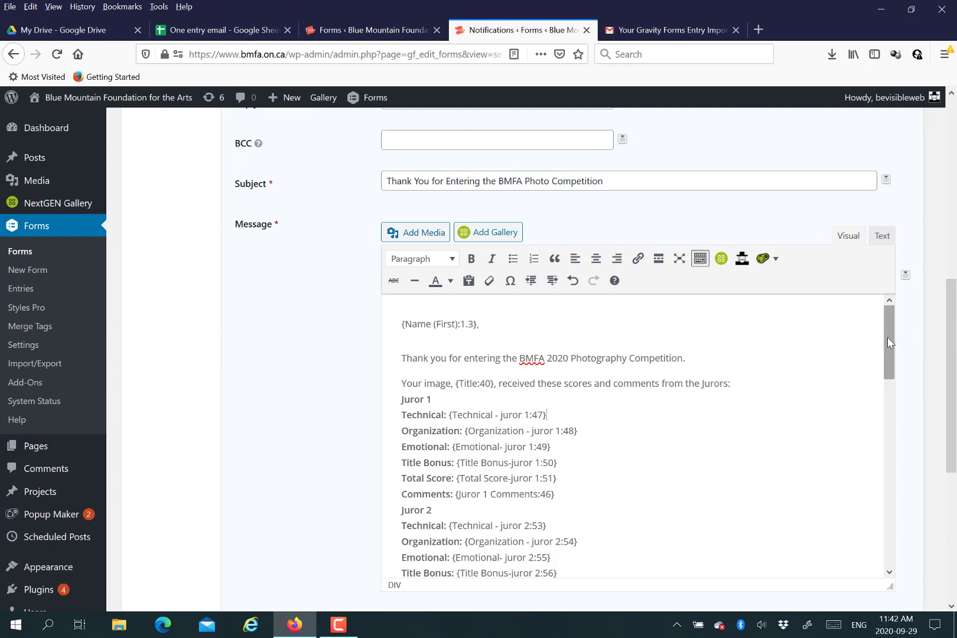
Delete the Image 2 juror score lines and the blank line after {Juror 2 Comments:52}
left_click_drag(887, 337, 893, 374)
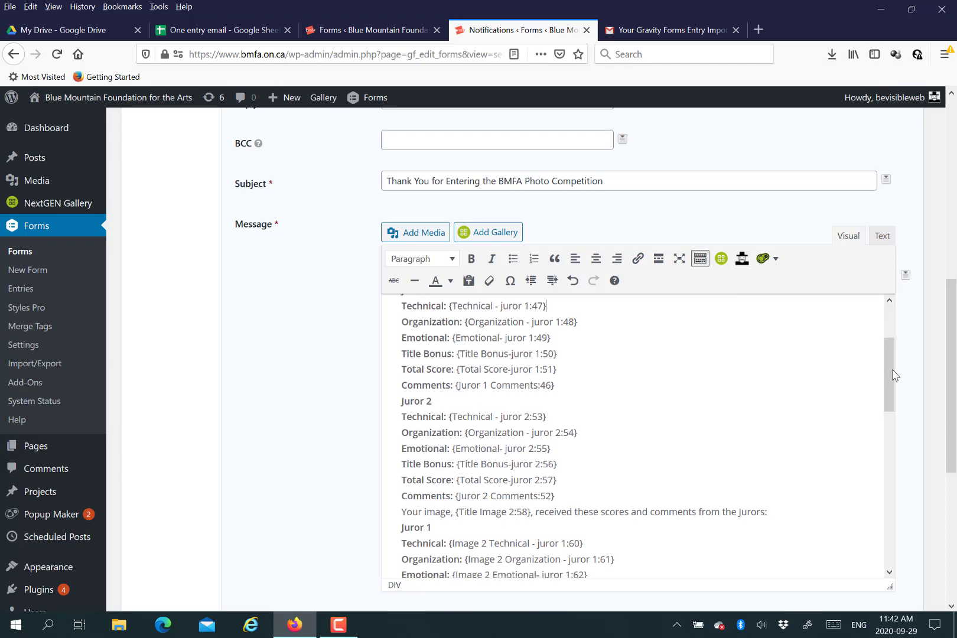
key("ctrl+z")
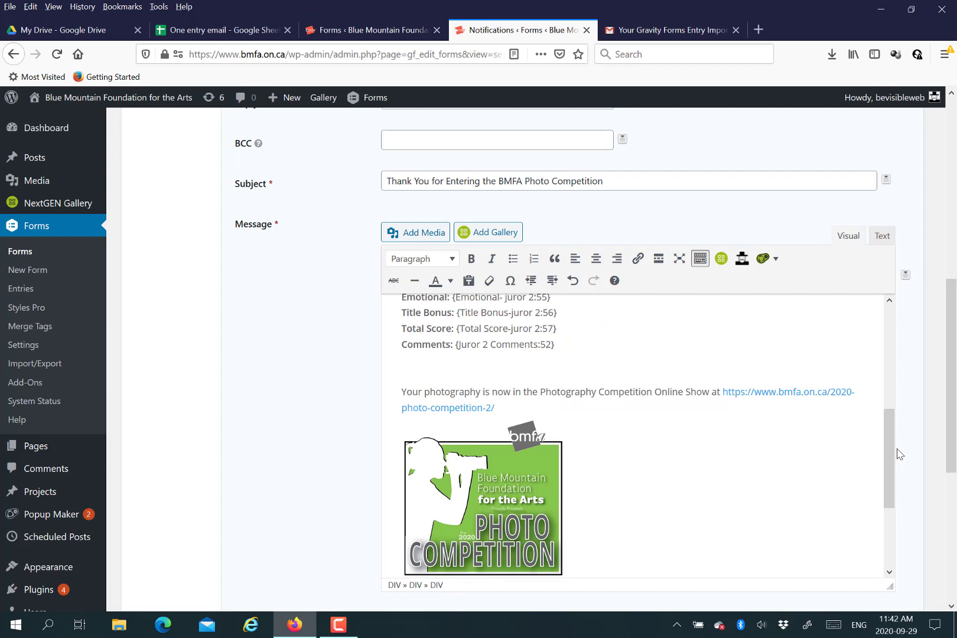
key("BackSpace")
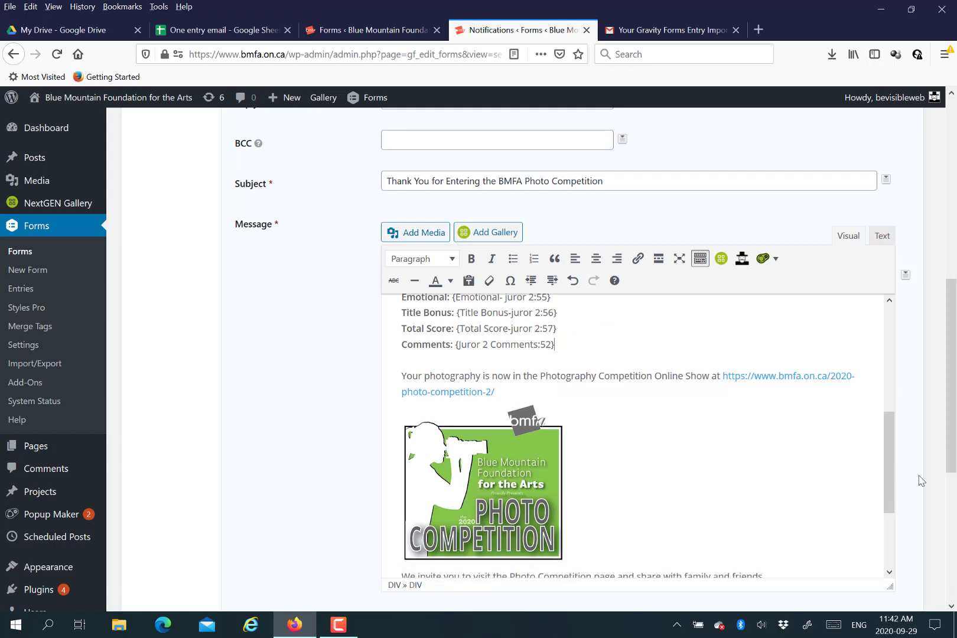
scroll(890, 469, "down", 1)
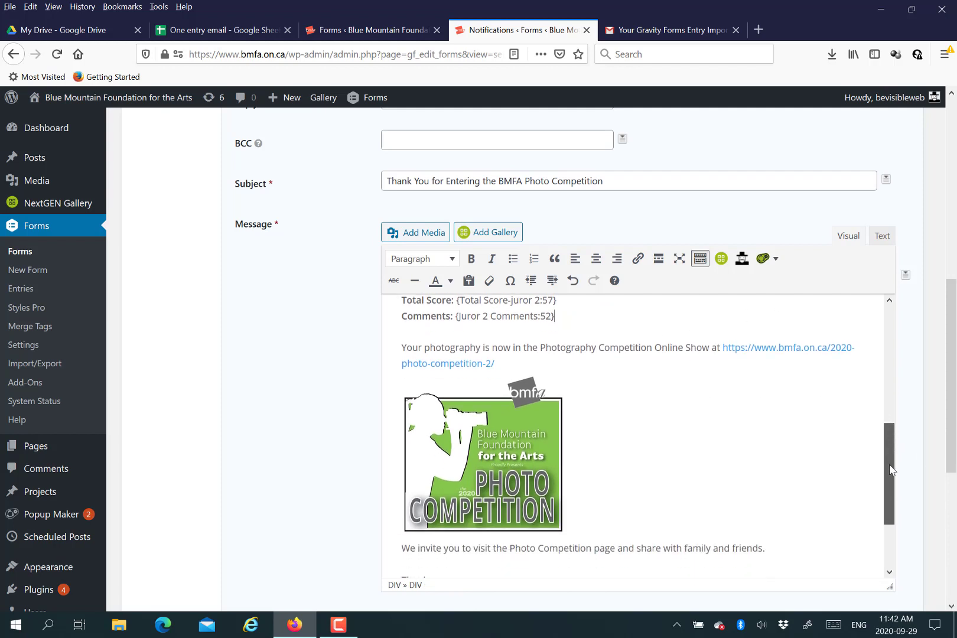
left_click_drag(891, 470, 890, 504)
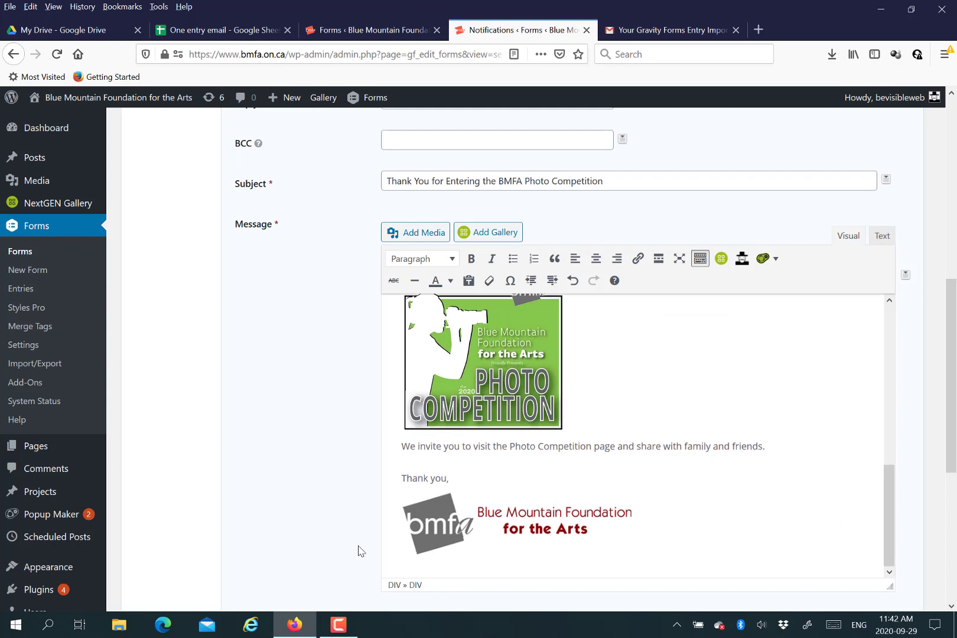
left_click(458, 520)
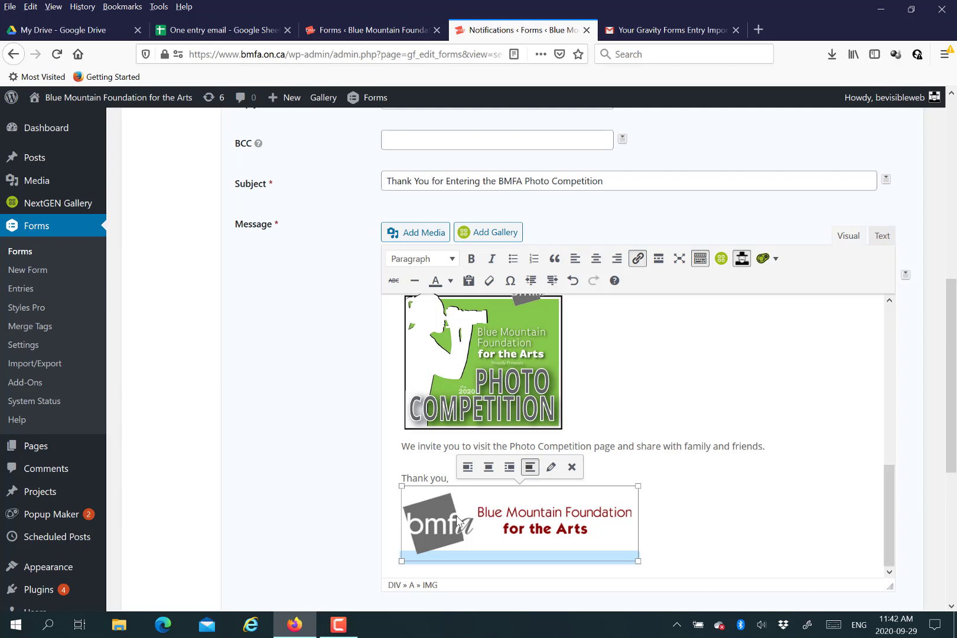
left_click(634, 262)
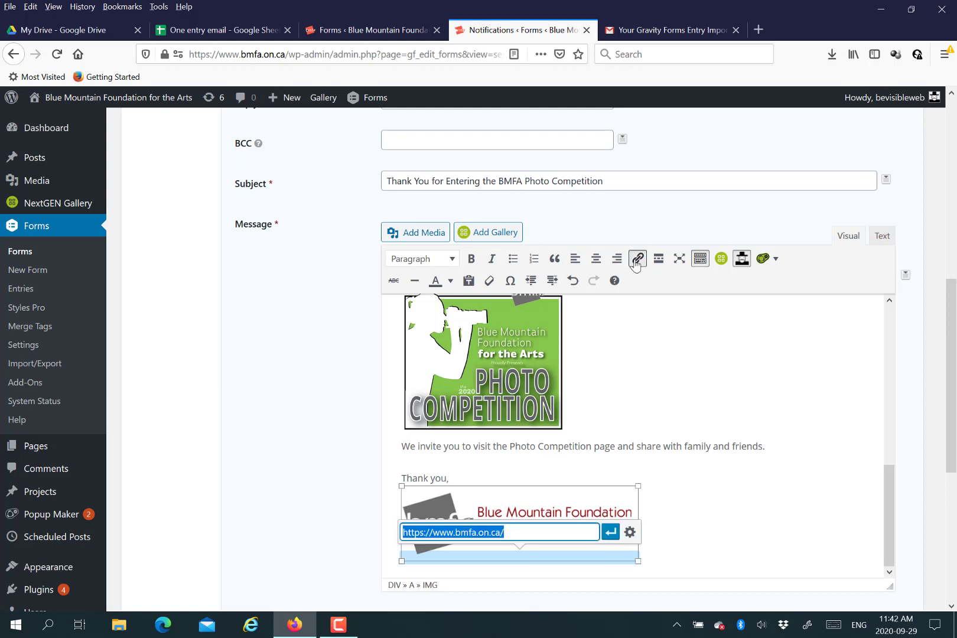
left_click(721, 397)
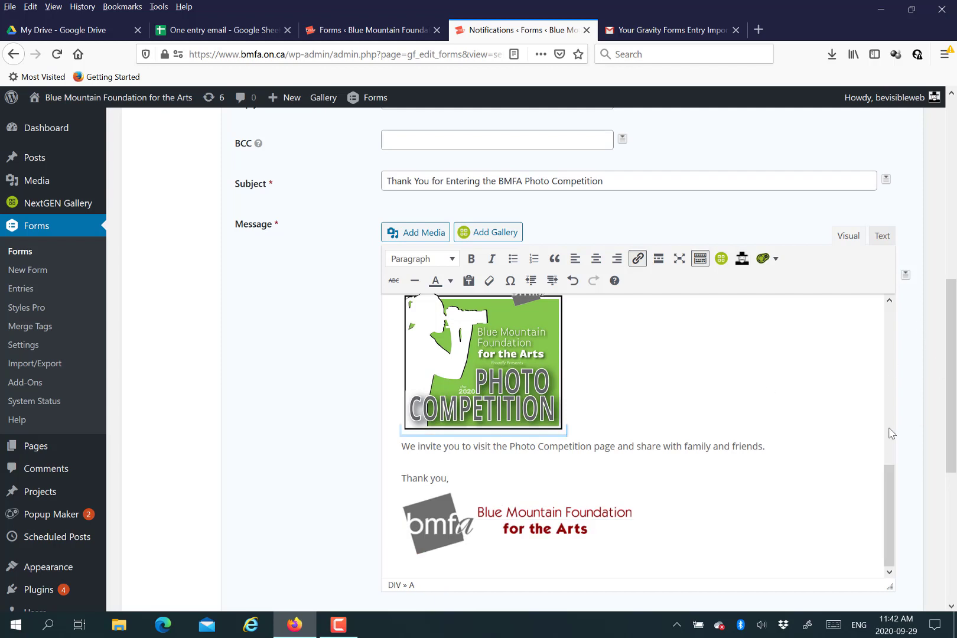
scroll(890, 328, "up", 5)
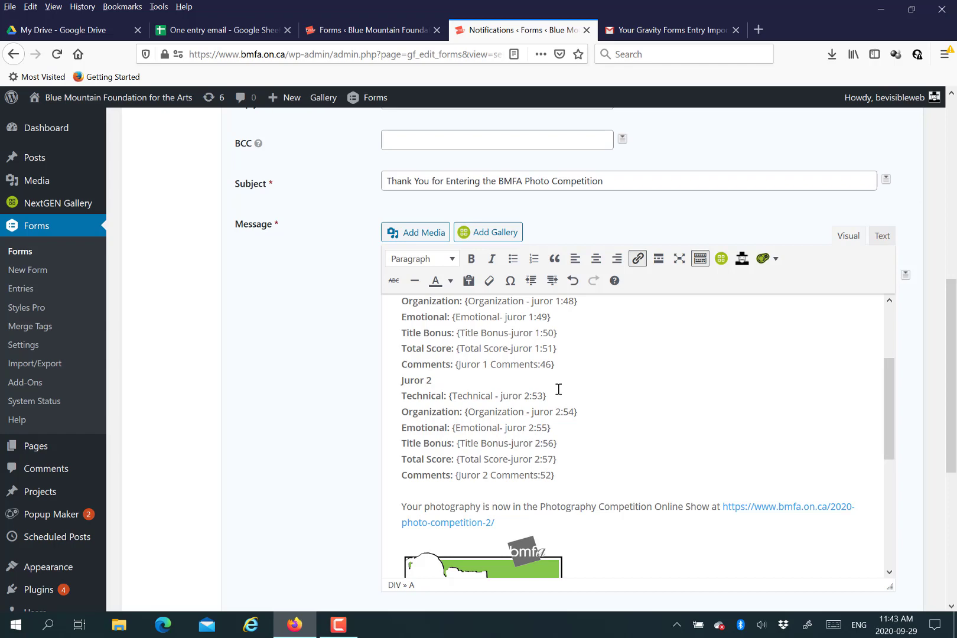
left_click(889, 301)
left_click(889, 301)
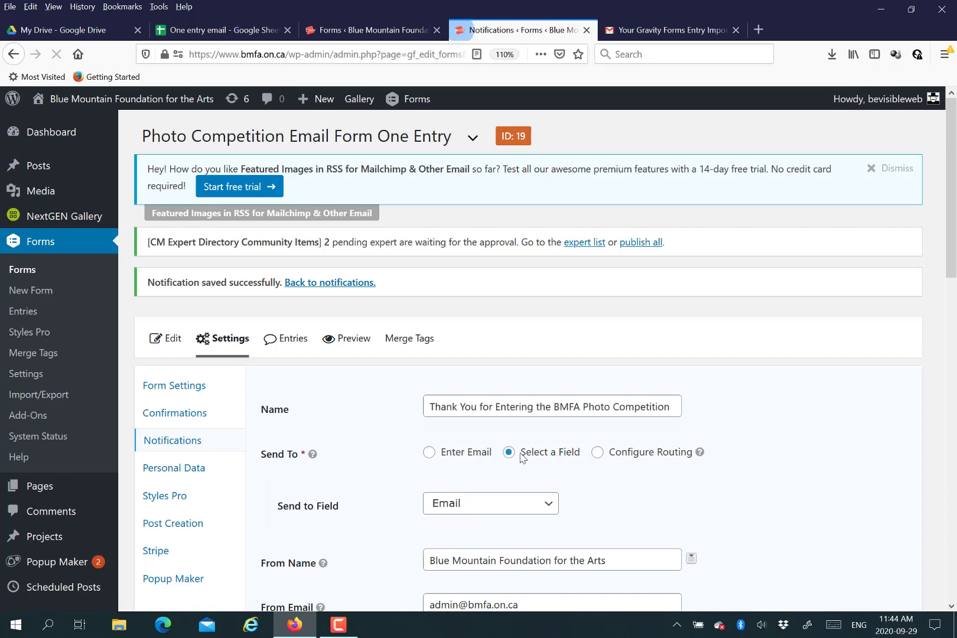
Set the Thank You notification's Send to Field recipient to the Email field
left_click(518, 507)
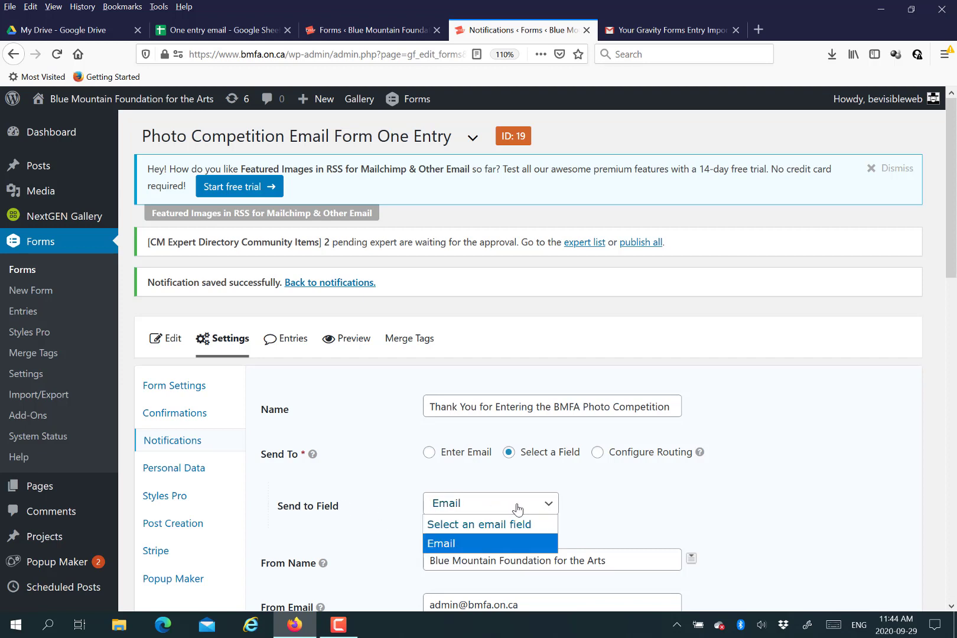
left_click(518, 543)
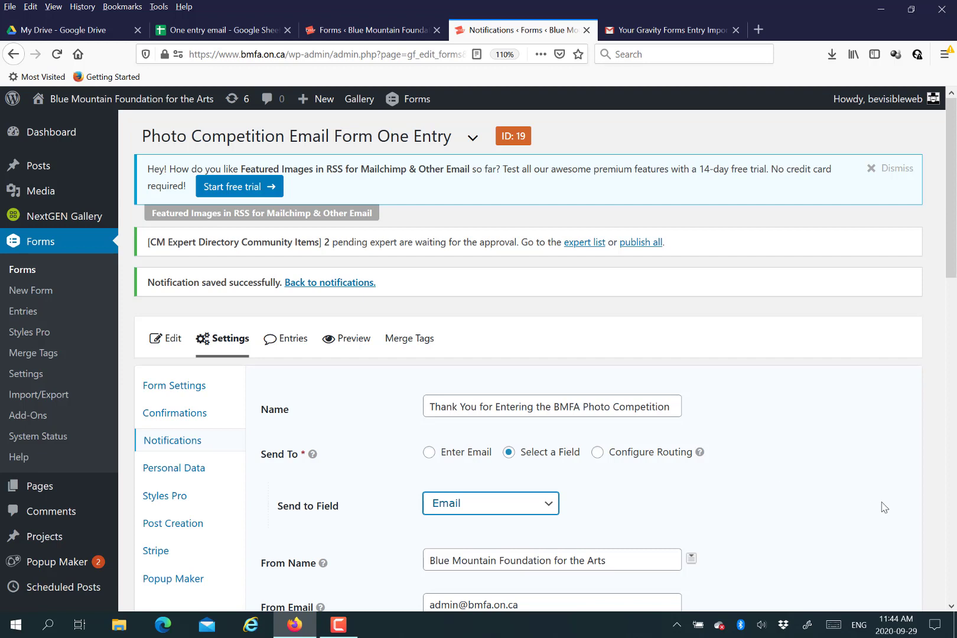
mouse_move(289, 346)
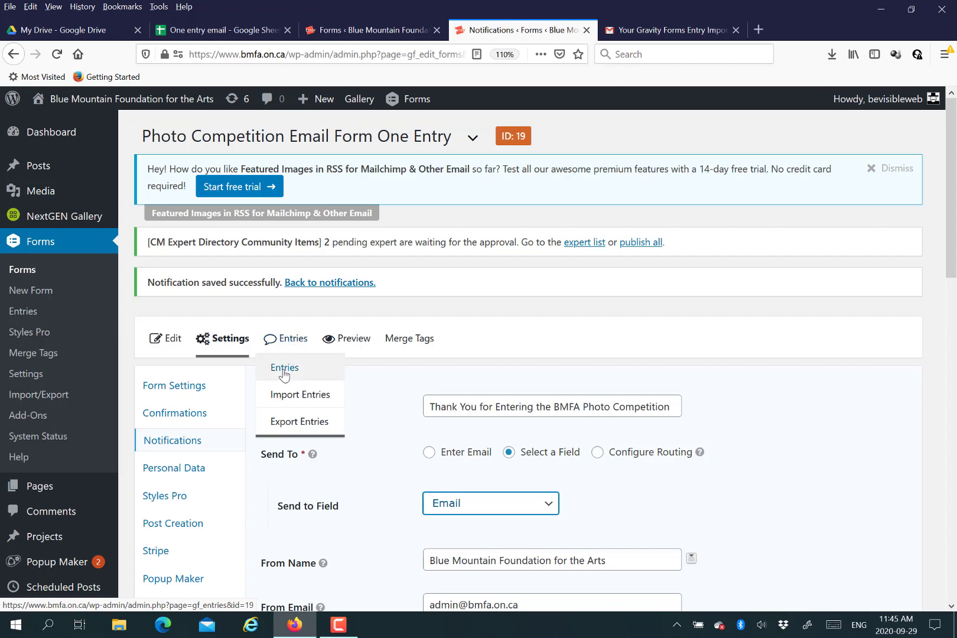
Select all 11 entries in the form's entry list and pick Resend Notifications as the bulk action
left_click(284, 373)
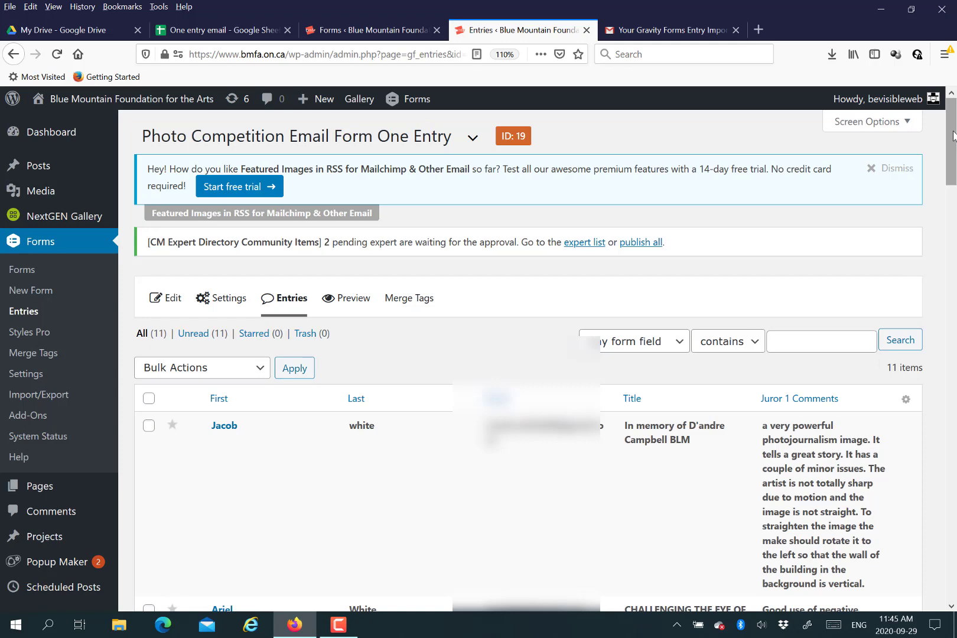
scroll(952, 134, "down", 3)
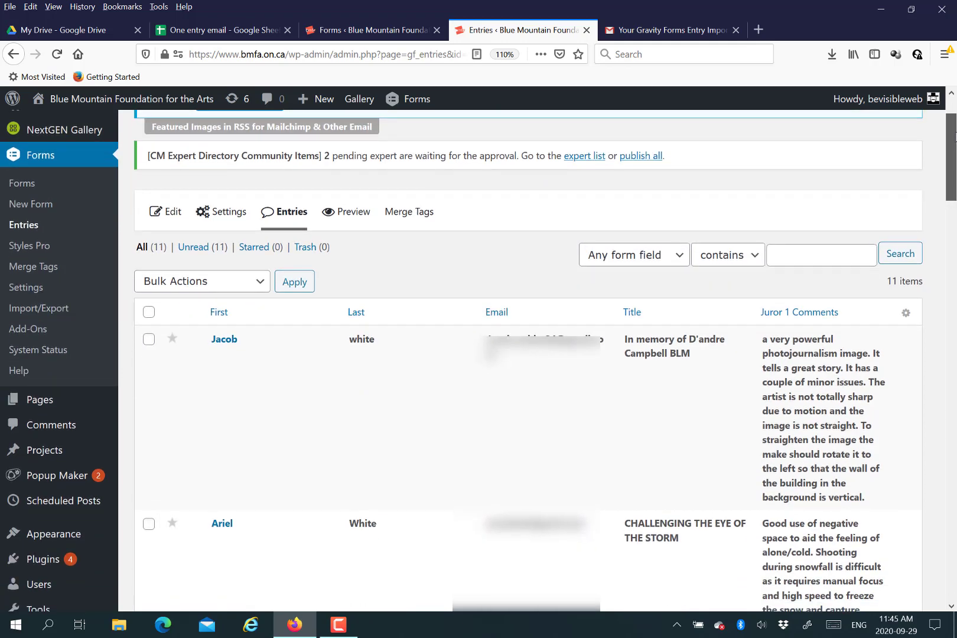
scroll(953, 134, "up", 3)
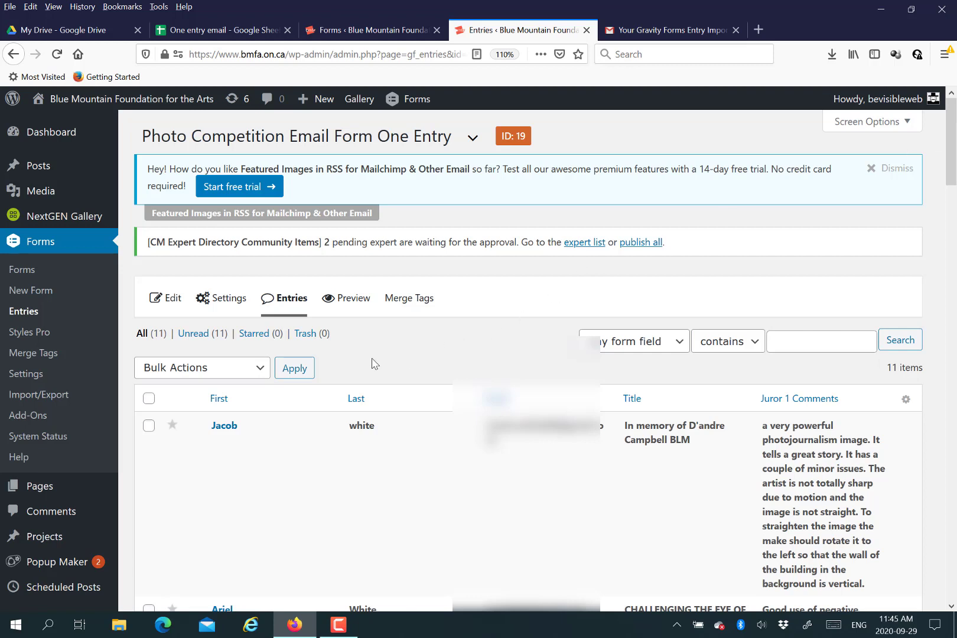
left_click(148, 400)
left_click(260, 369)
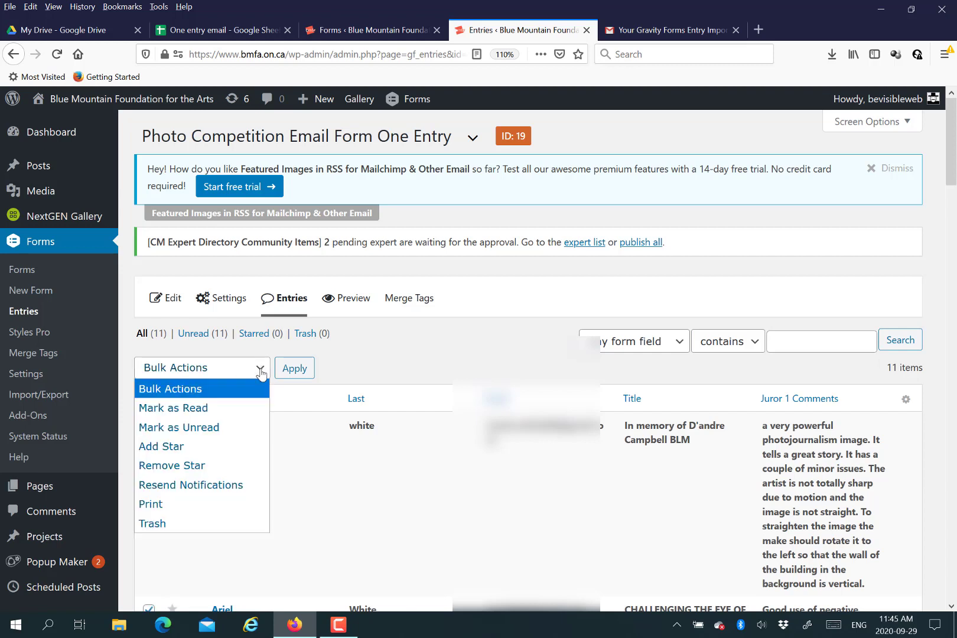
left_click(222, 485)
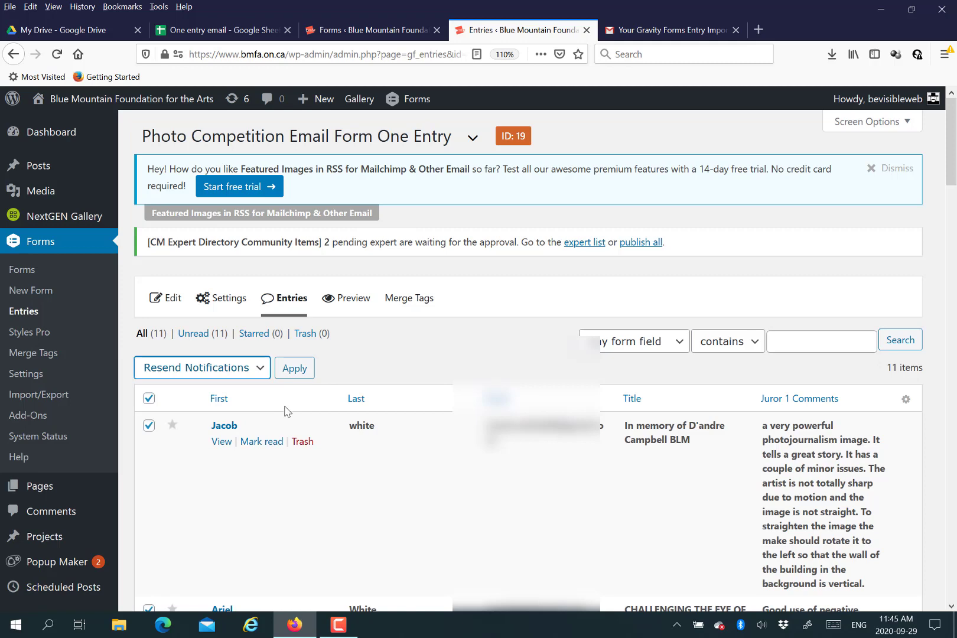
Resend the 'Thank You for Entering the BMFA Photo Competition' notification to all selected entries
left_click(294, 370)
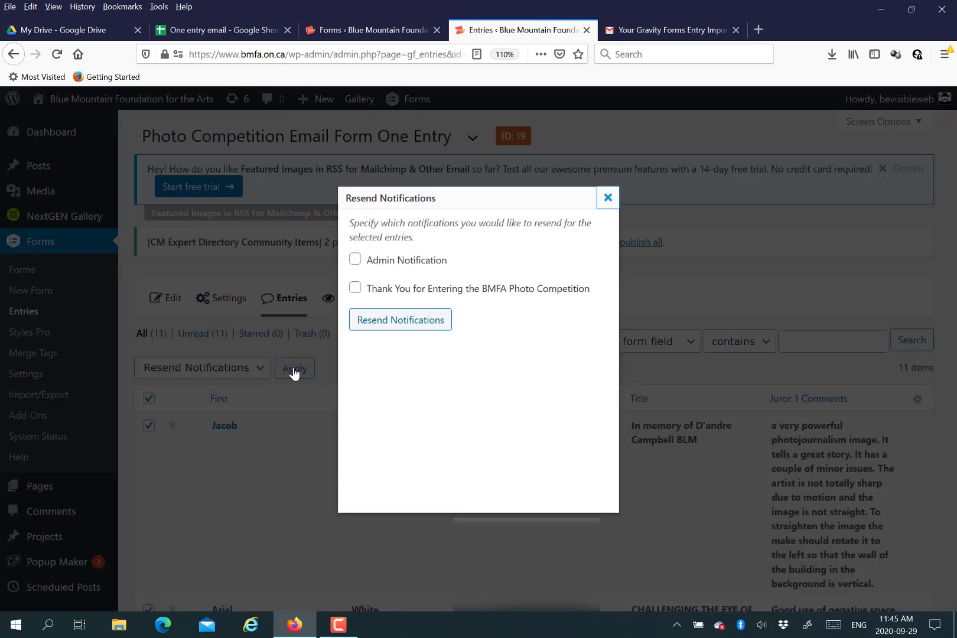
left_click(355, 289)
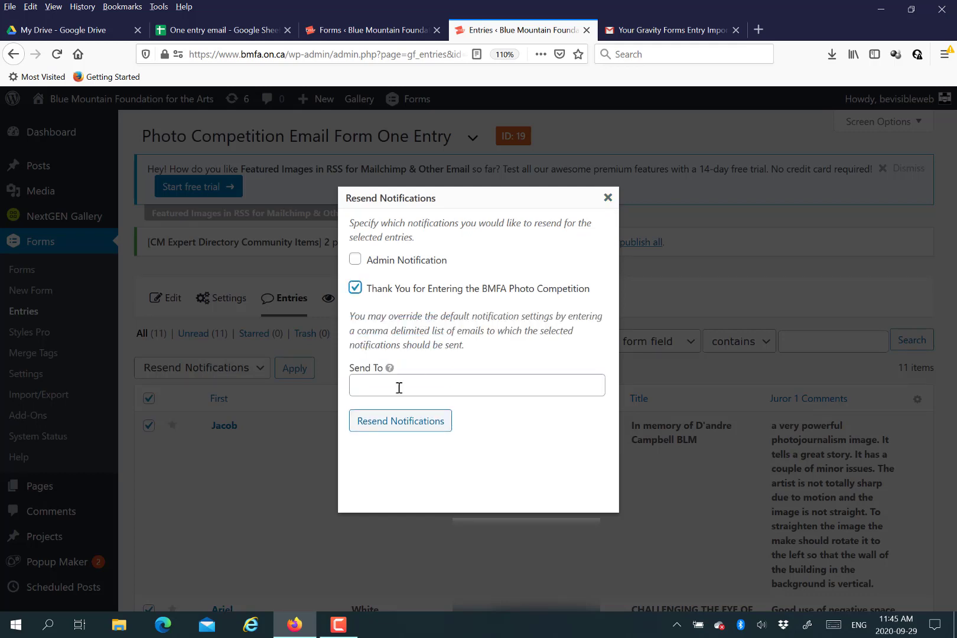
mouse_move(390, 367)
left_click(388, 423)
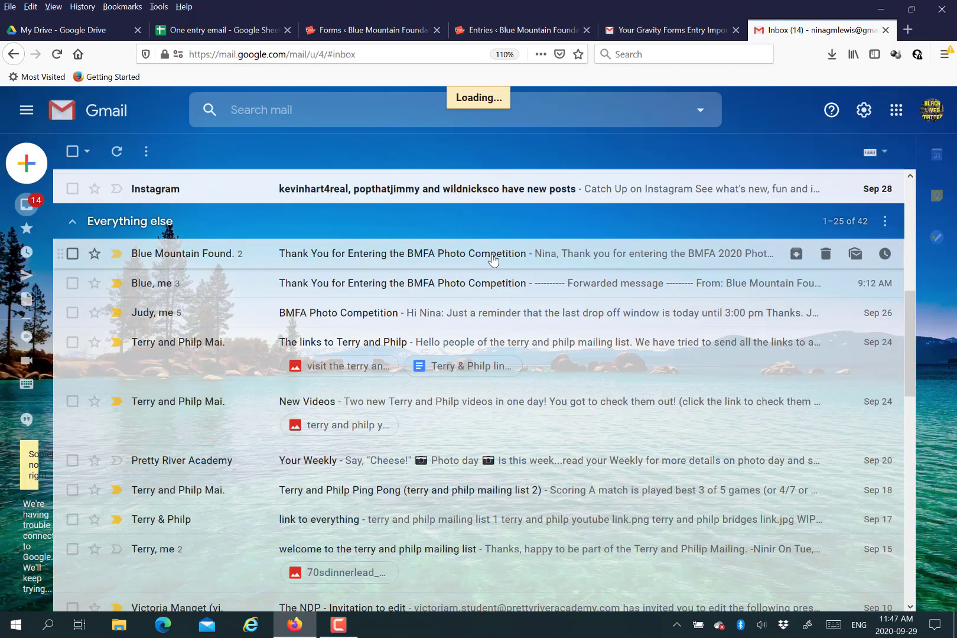
Open the received Thank You email in Gmail and scroll through each image's juror scores and comments
left_click(493, 260)
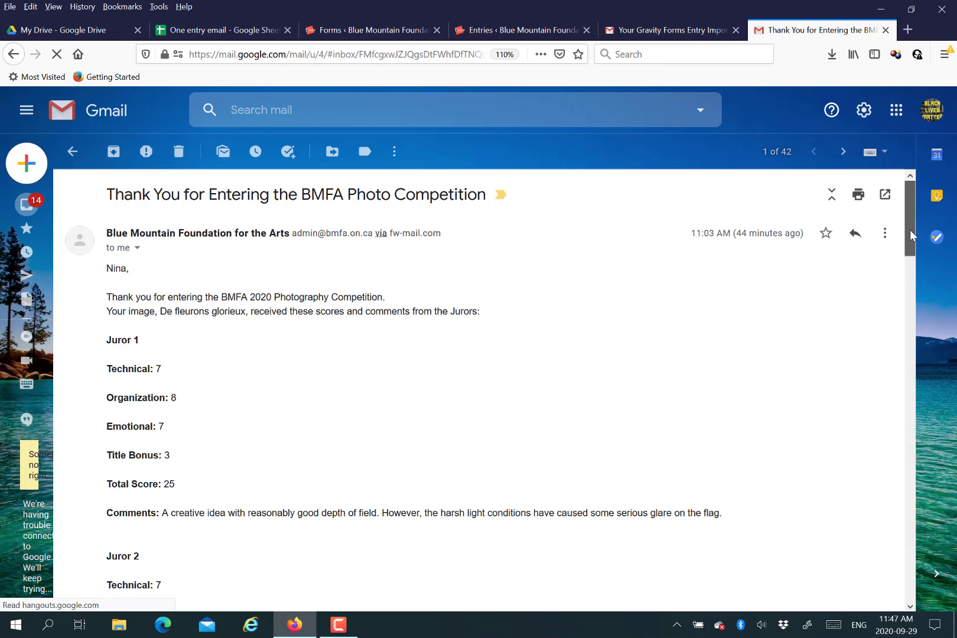
left_click_drag(910, 242, 907, 412)
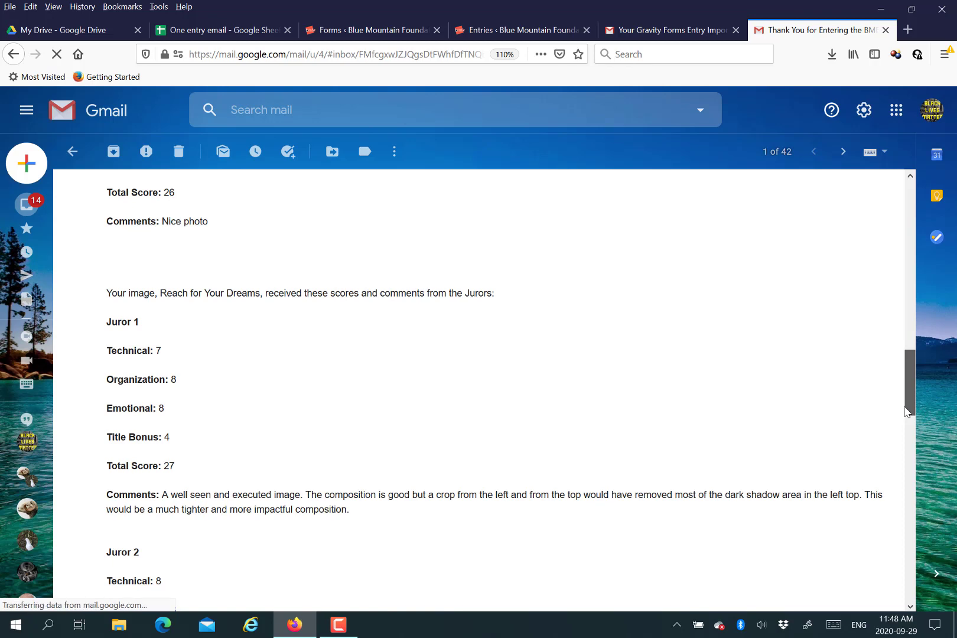
left_click_drag(907, 412, 897, 288)
scroll(897, 289, "up", 1)
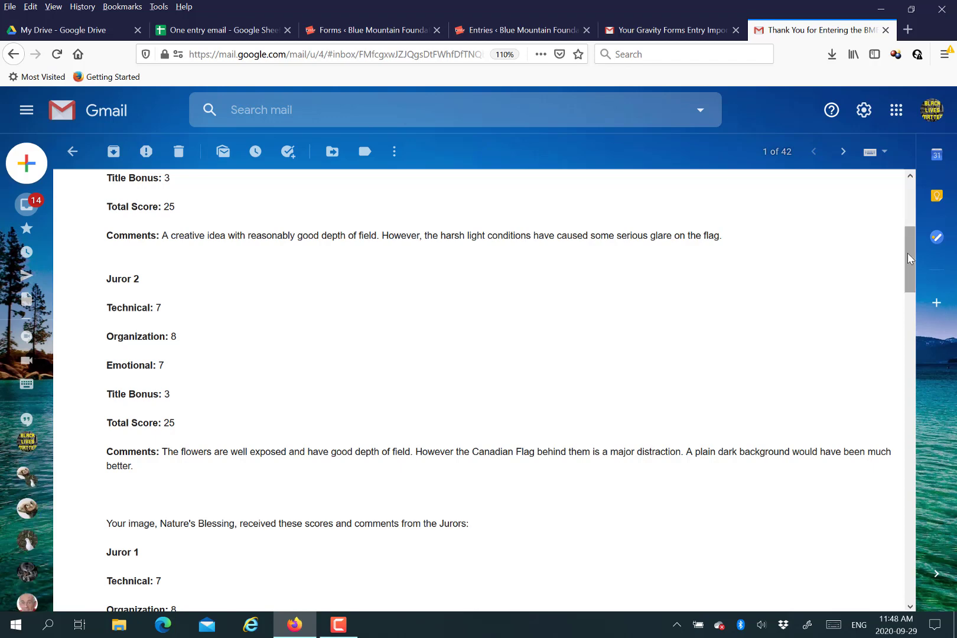
scroll(907, 252, "up", 2)
scroll(902, 233, "up", 5)
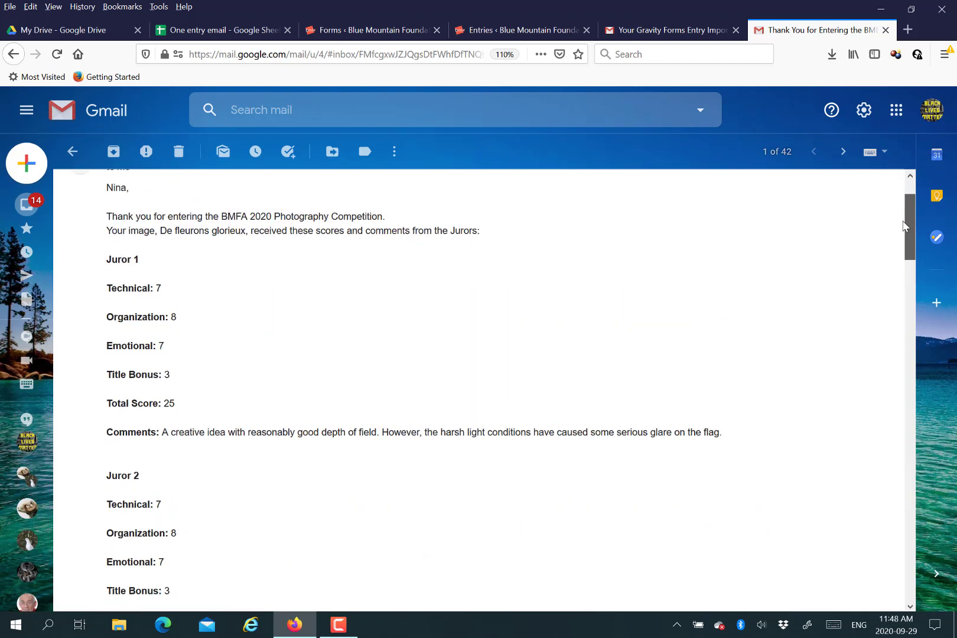
scroll(903, 227, "down", 1)
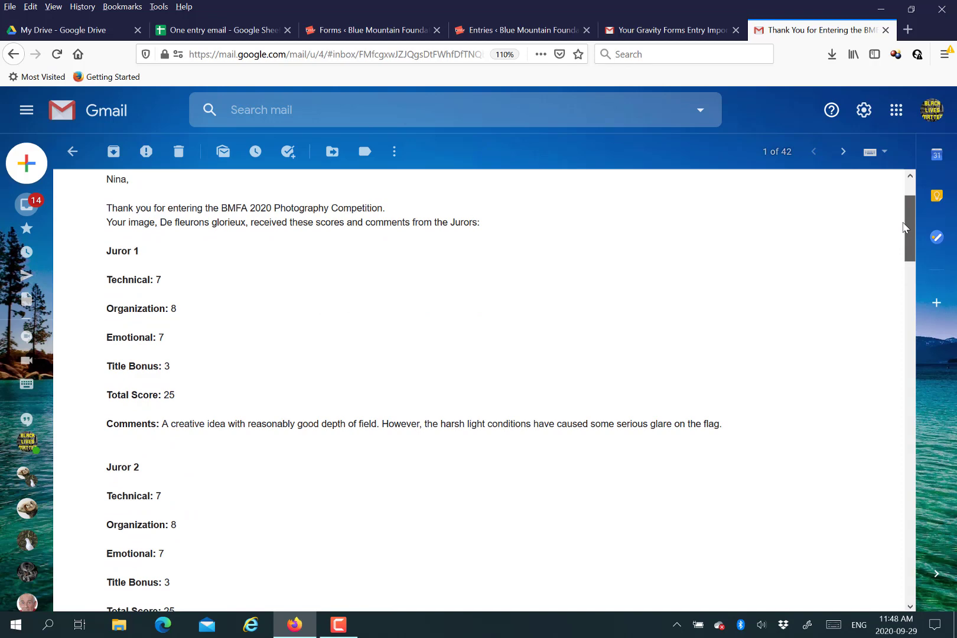
scroll(903, 236, "down", 9)
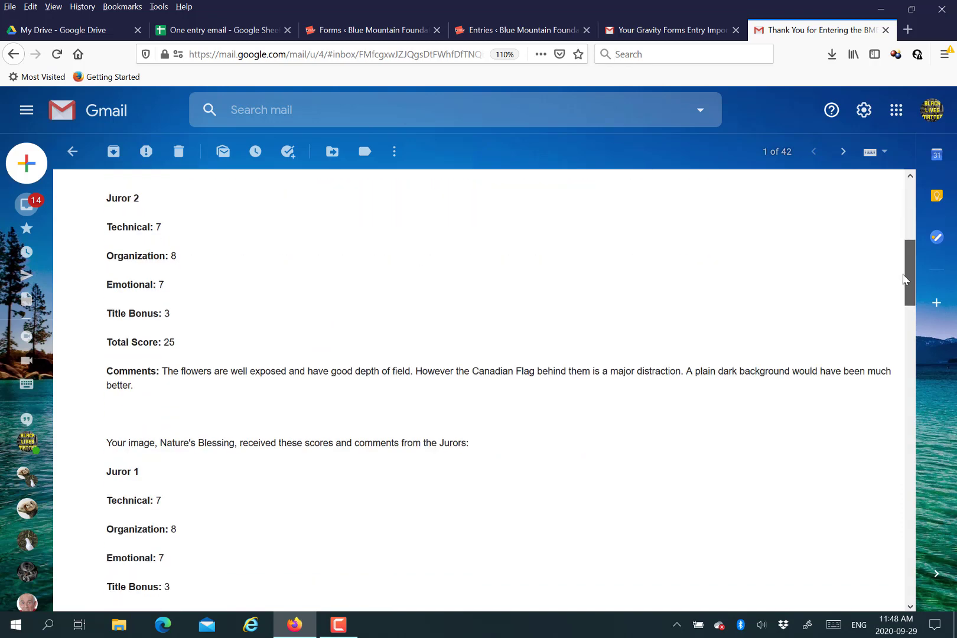
scroll(902, 278, "down", 8)
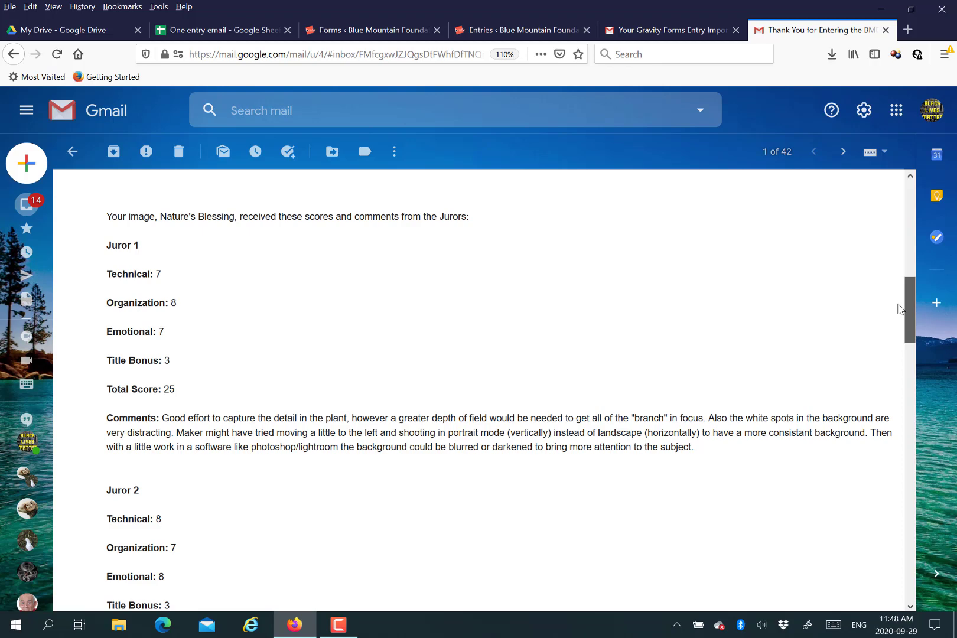
scroll(898, 309, "down", 5)
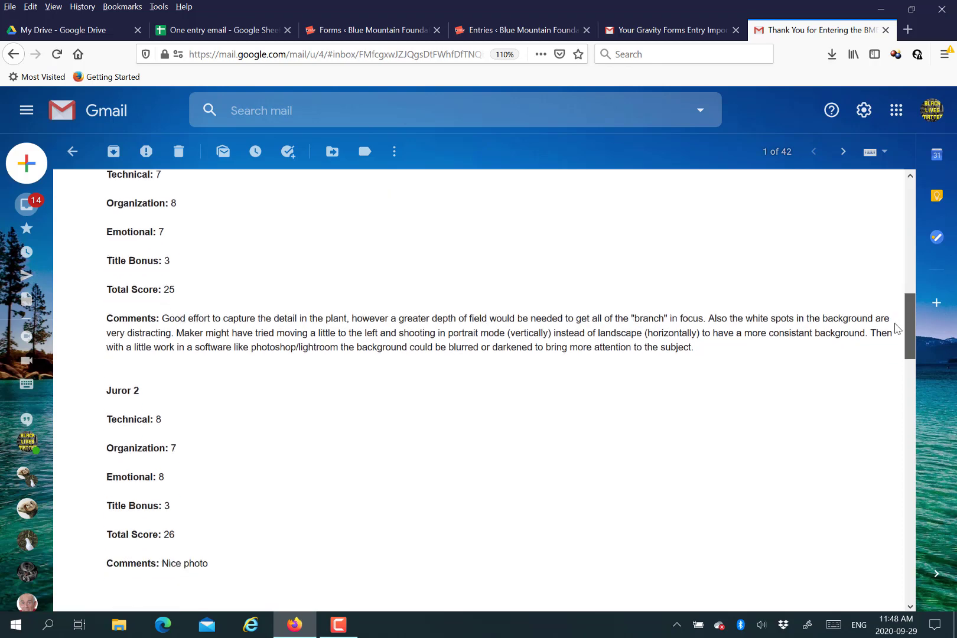